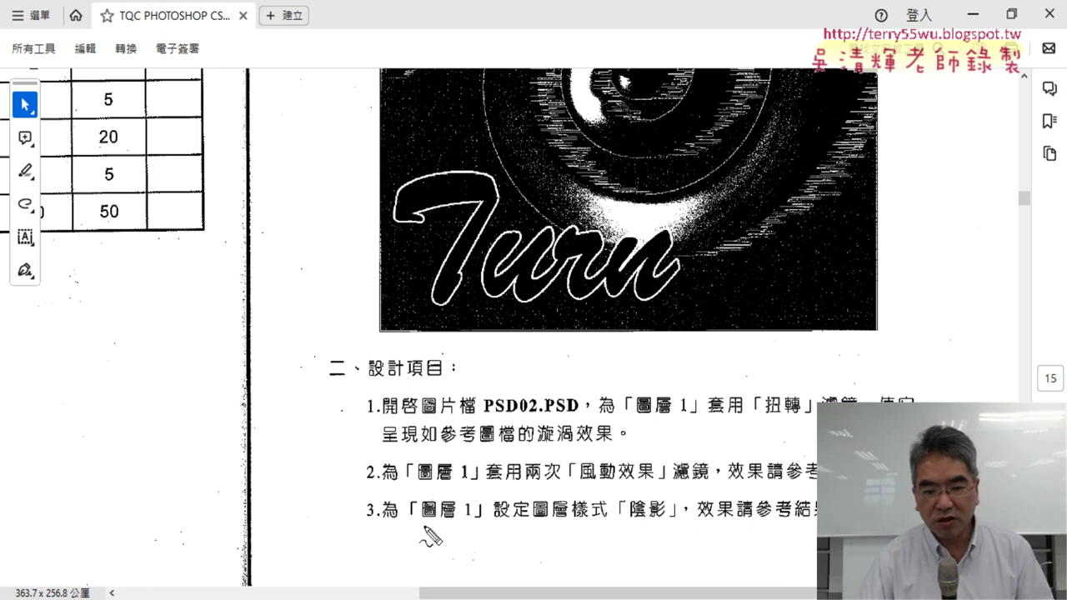
Step: Minimize the Acrobat Reader exam sheet to bring up PSD02.PSD in Photoshop
mouse_move(423, 525)
mouse_down()
mouse_move(677, 524)
mouse_move(674, 498)
mouse_move(621, 498)
mouse_move(620, 522)
mouse_up()
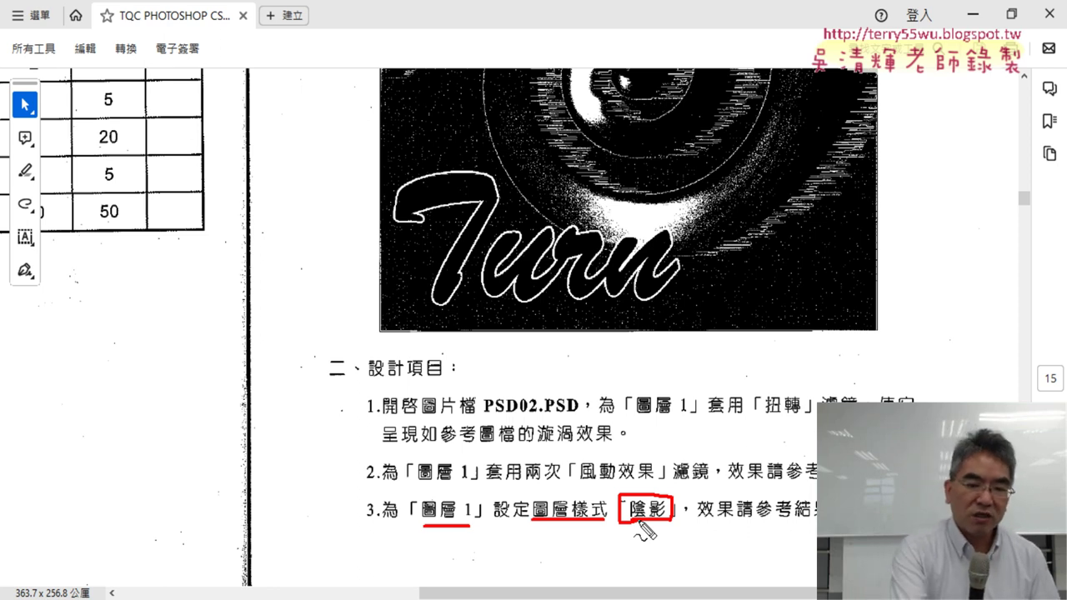
key(Escape)
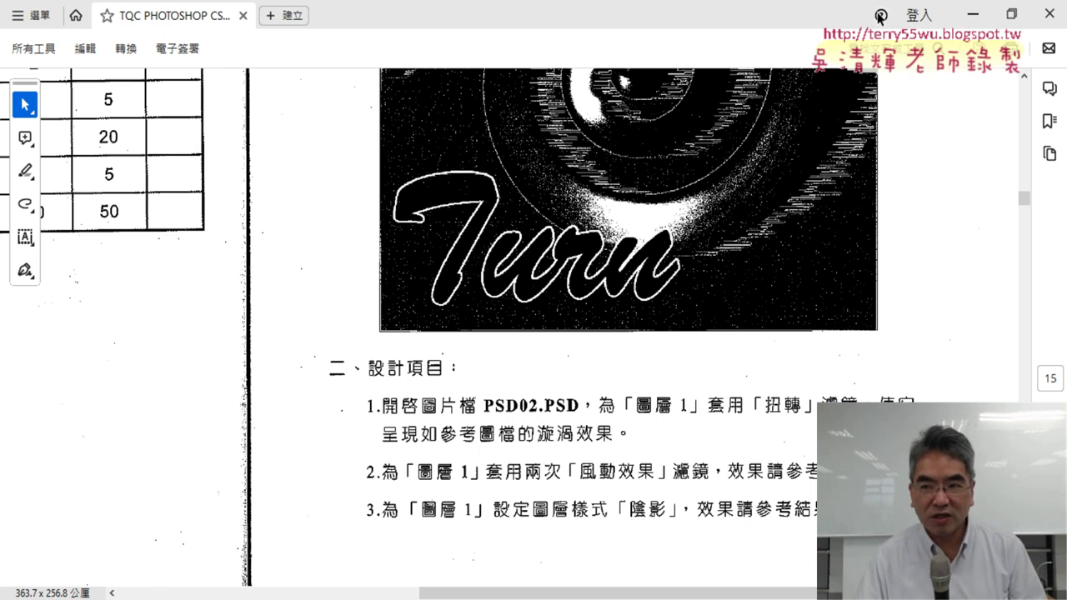
click(971, 14)
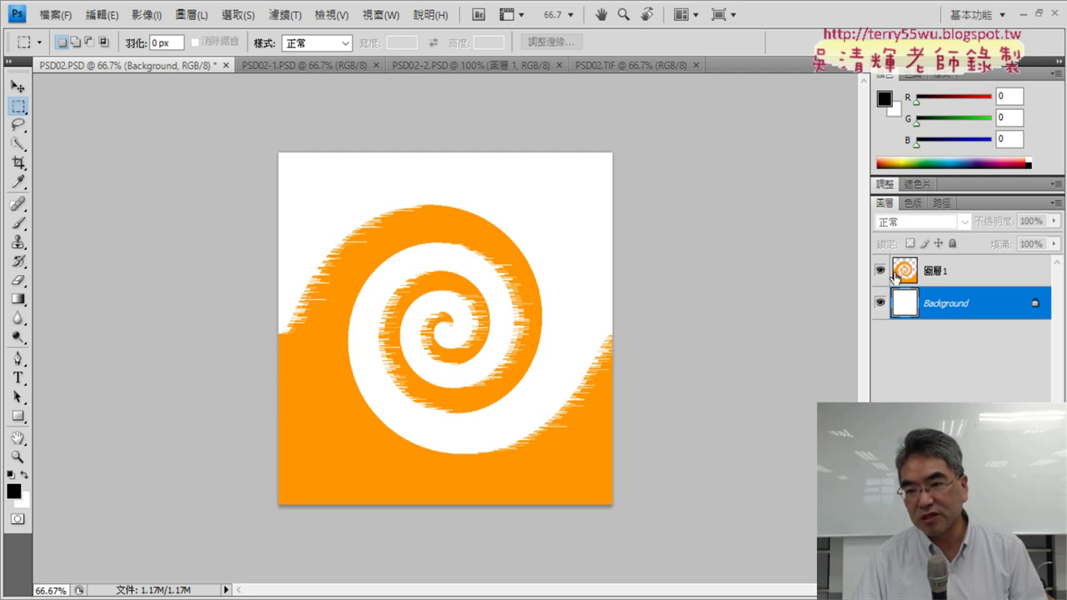
double_click(905, 271)
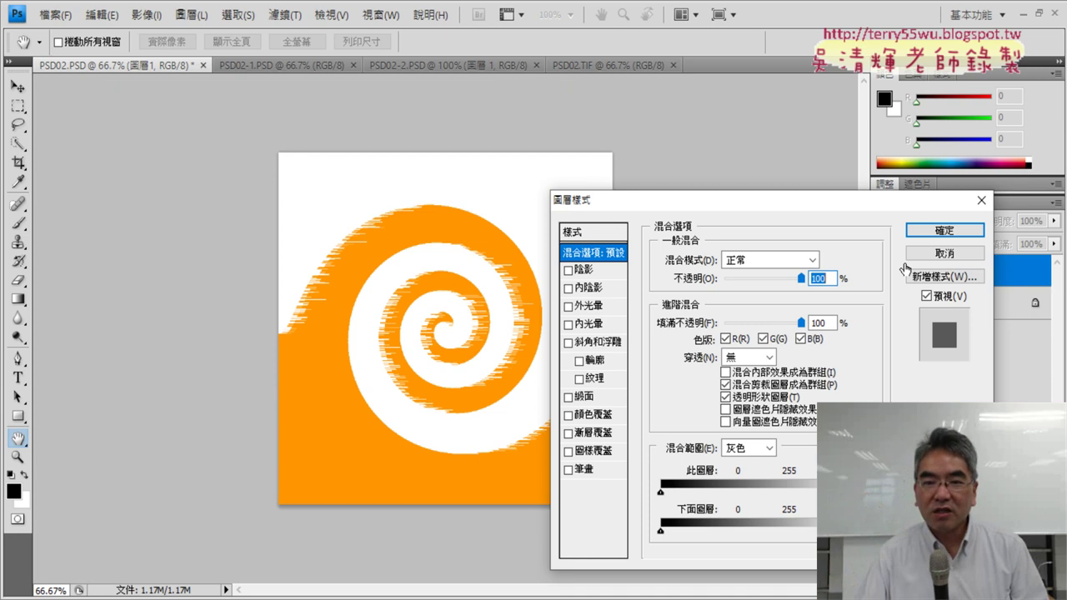
drag(792, 208, 521, 148)
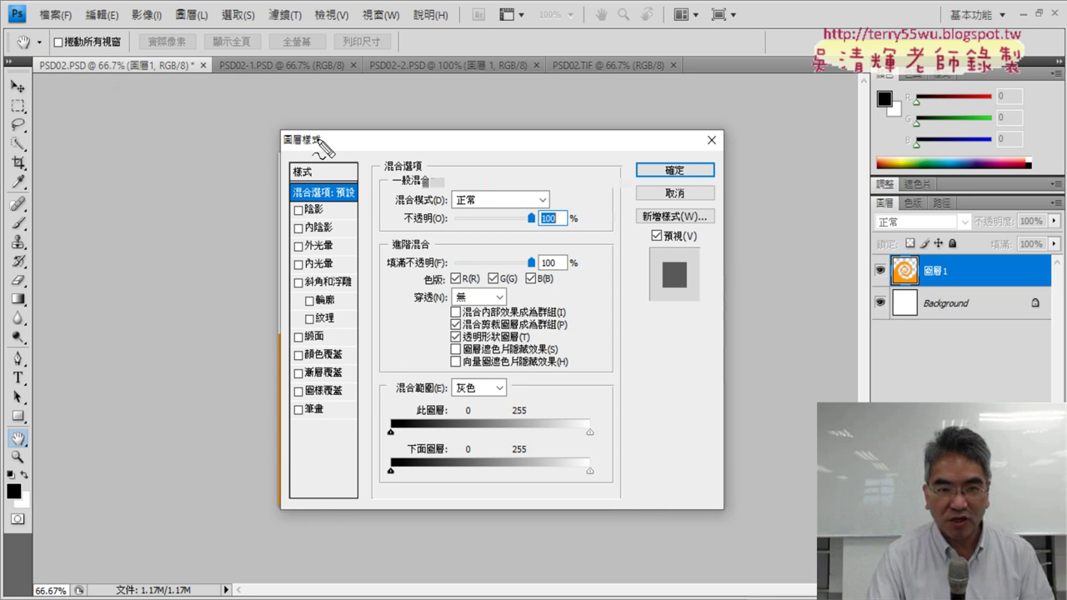
drag(324, 148, 322, 134)
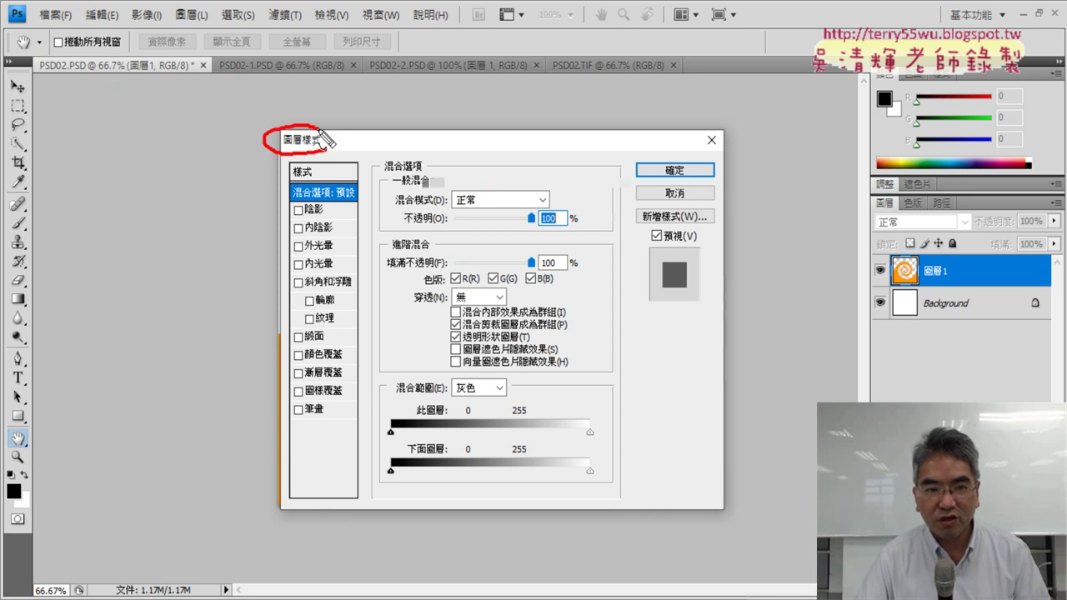
drag(915, 292, 924, 296)
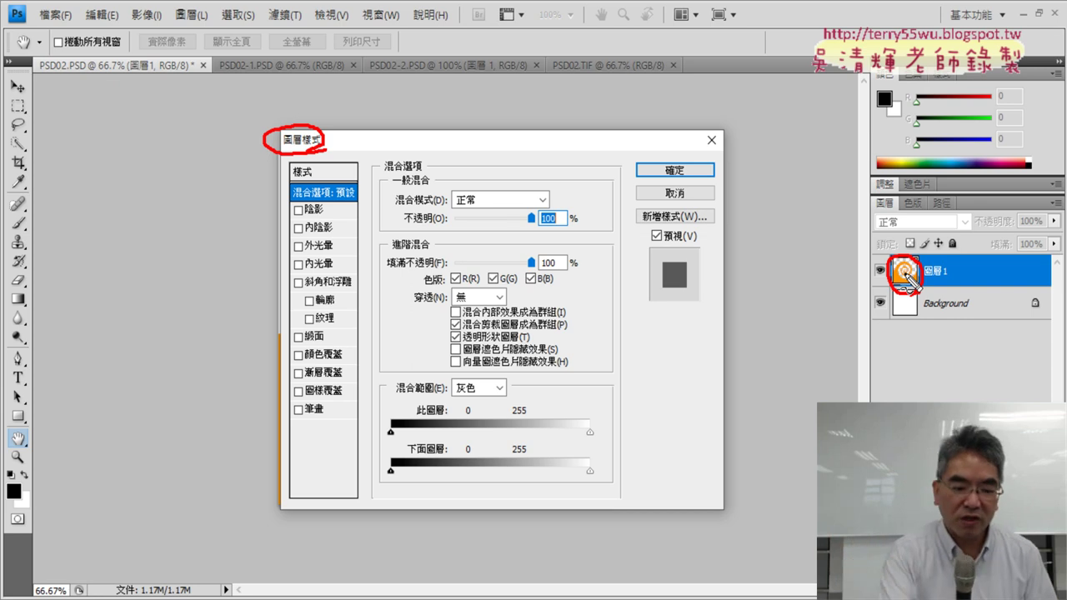
key(Escape)
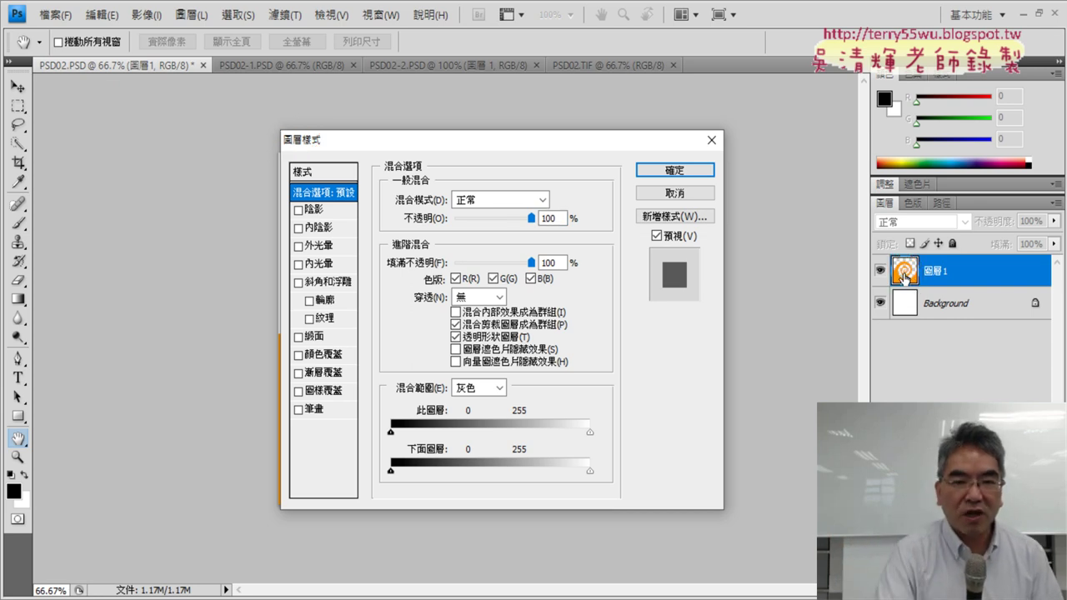
click(342, 209)
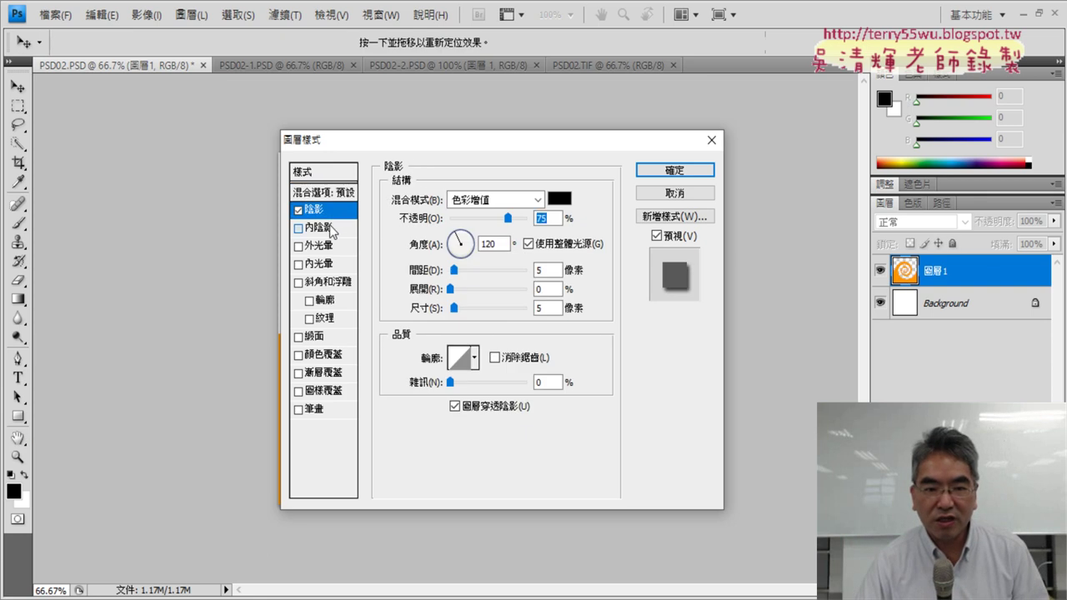
click(334, 229)
drag(488, 139, 735, 137)
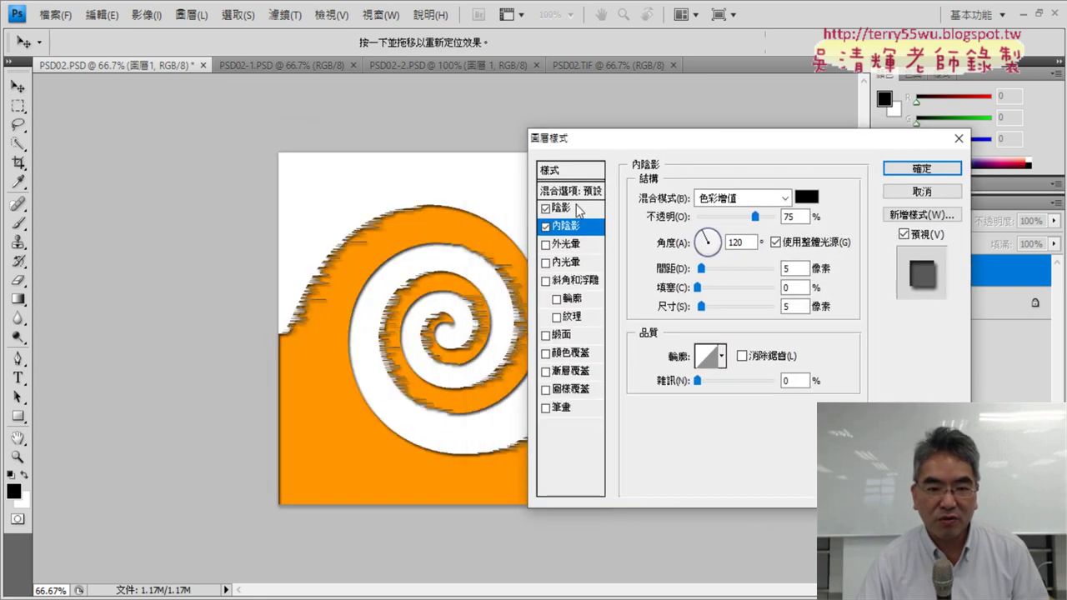
click(920, 191)
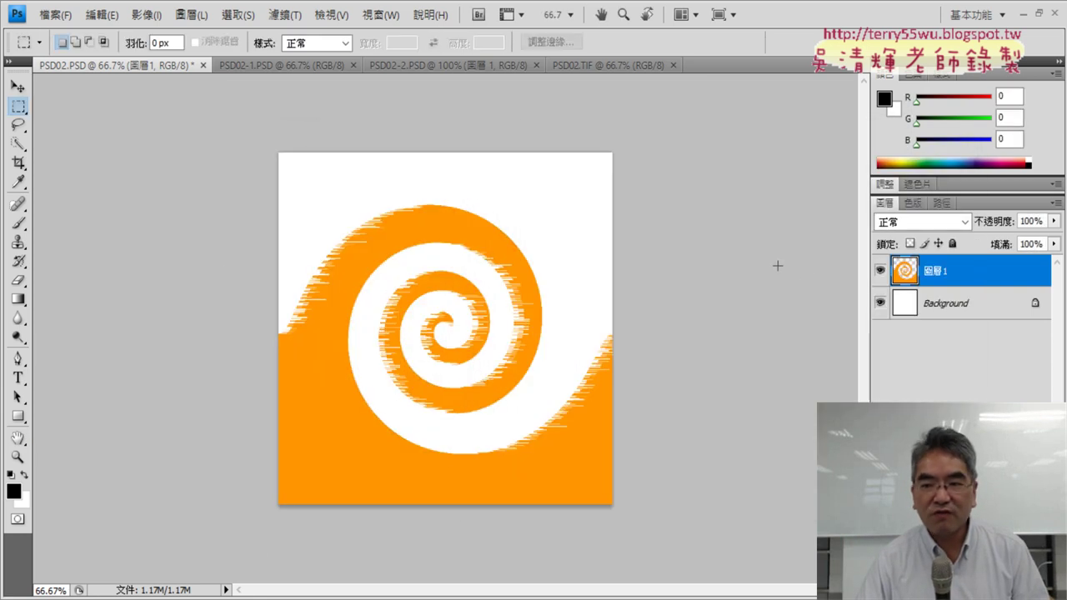
Step: Open 圖層 1's Blending Options and leave only Drop Shadow enabled on the swirl
right_click(904, 272)
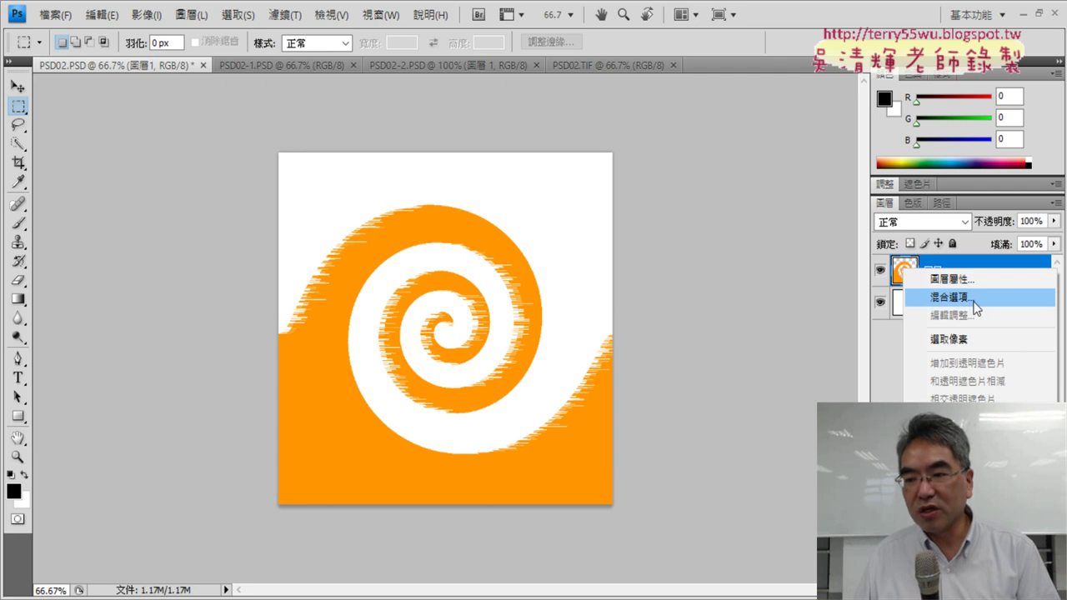
click(975, 307)
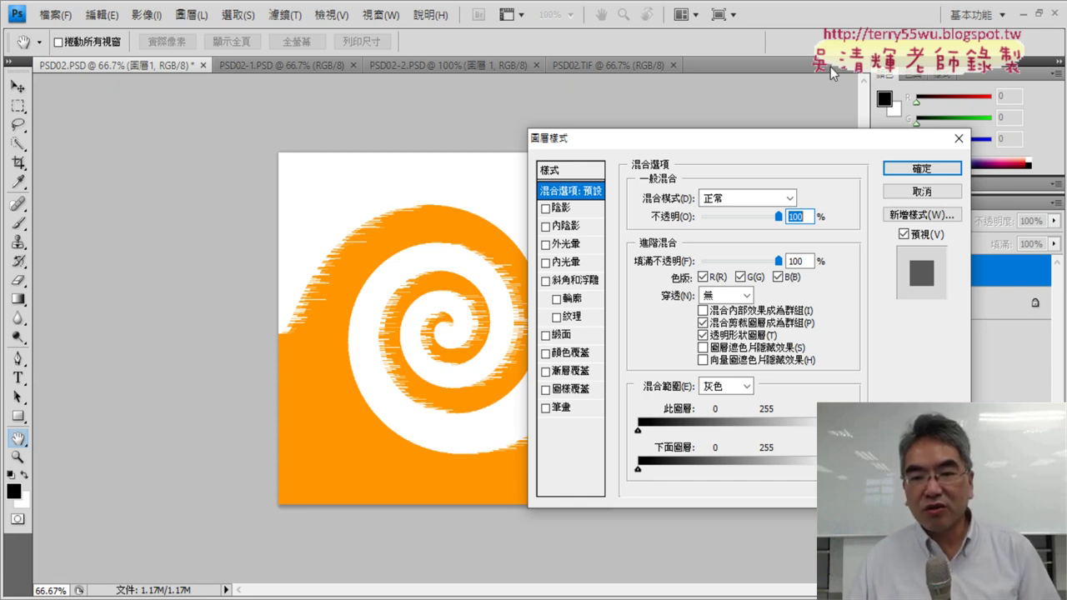
mouse_move(799, 144)
mouse_down()
mouse_move(735, 103)
mouse_move(731, 65)
mouse_up()
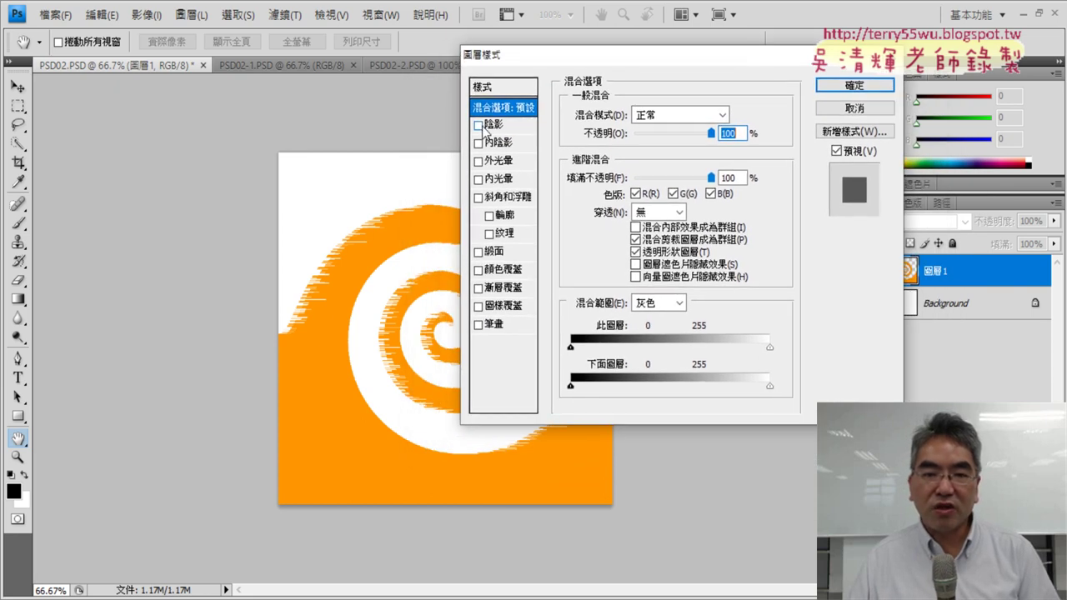
click(501, 125)
click(500, 143)
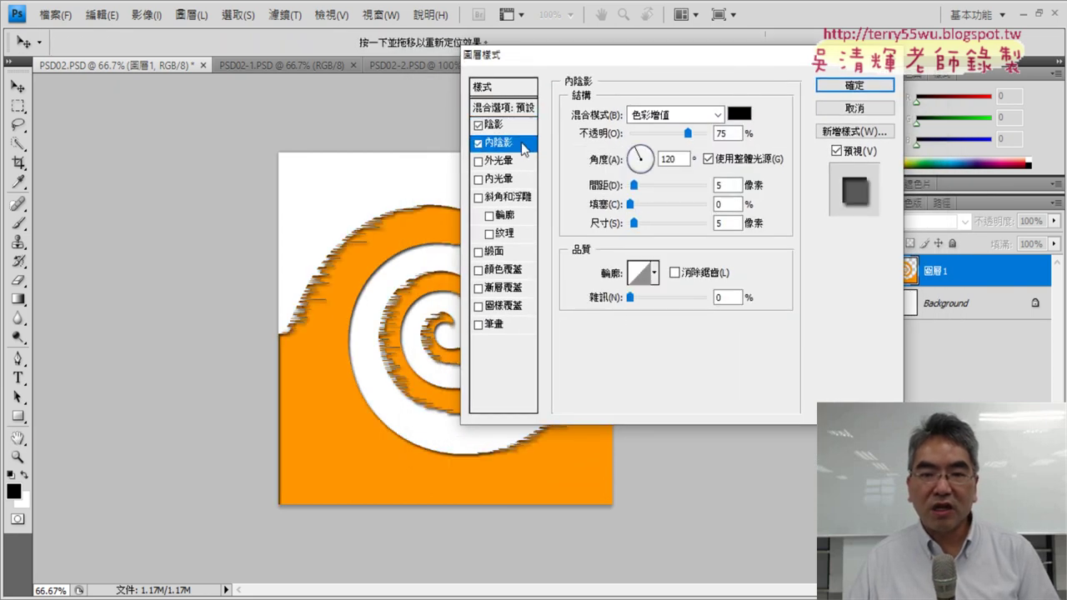
drag(638, 55, 821, 78)
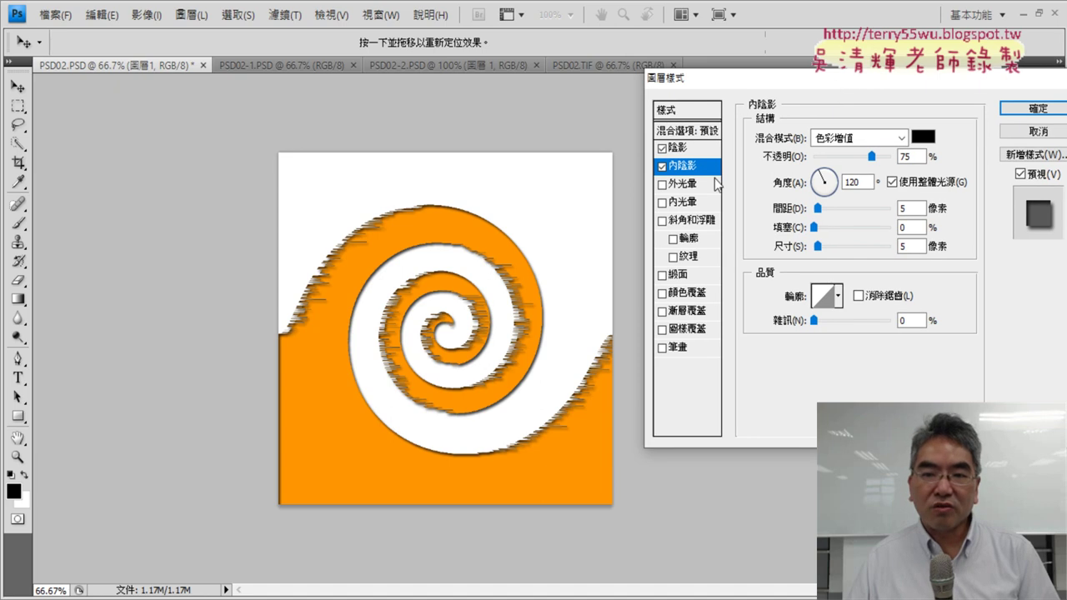
click(663, 167)
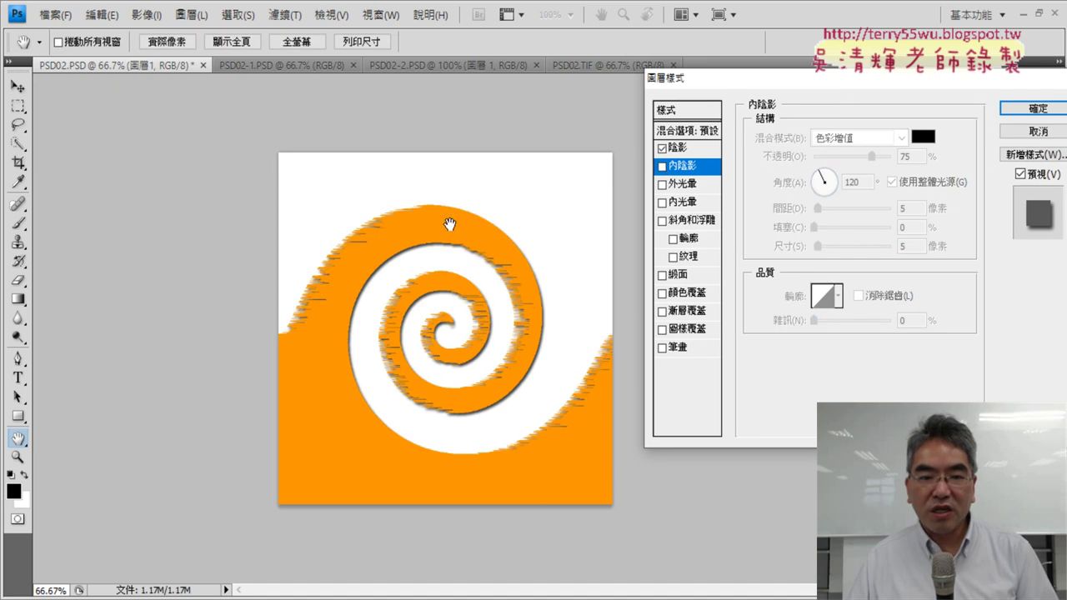
Step: Set the swirl's drop shadow Spread to 10%
click(693, 148)
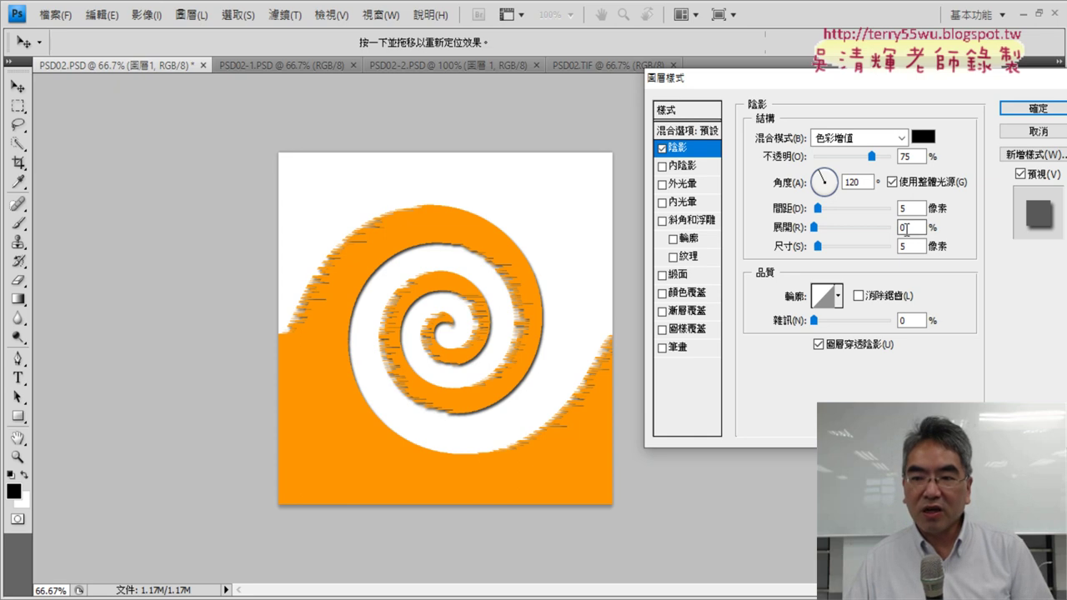
double_click(907, 227)
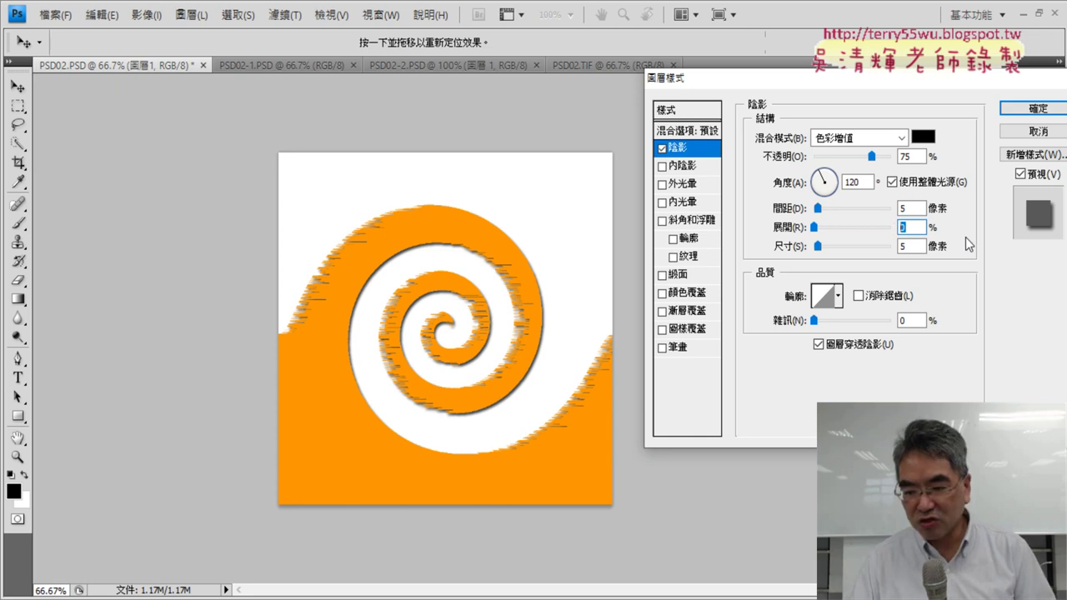
text(10)
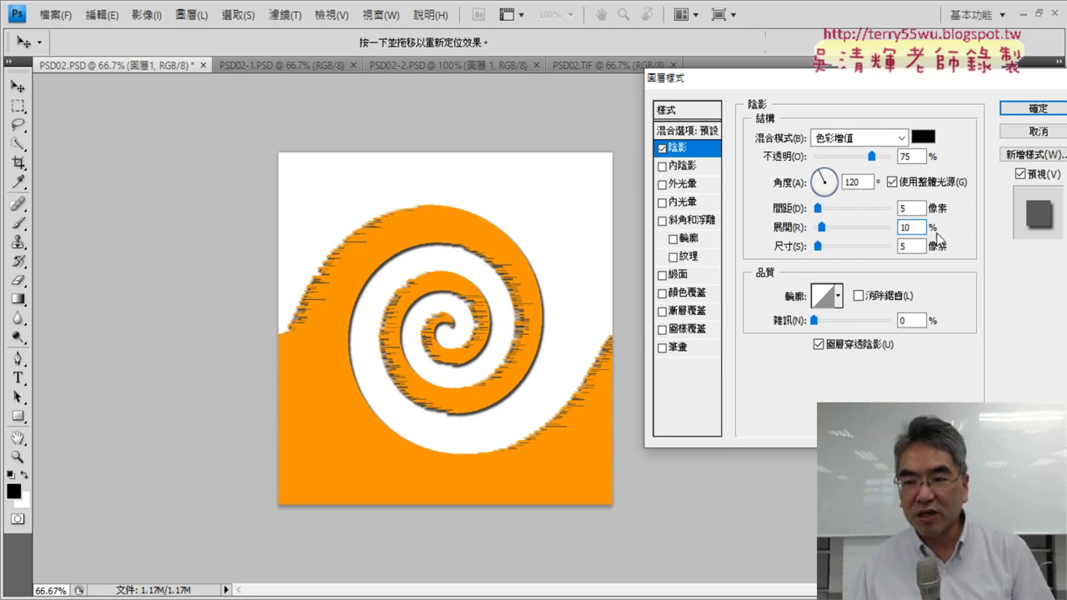
text(20)
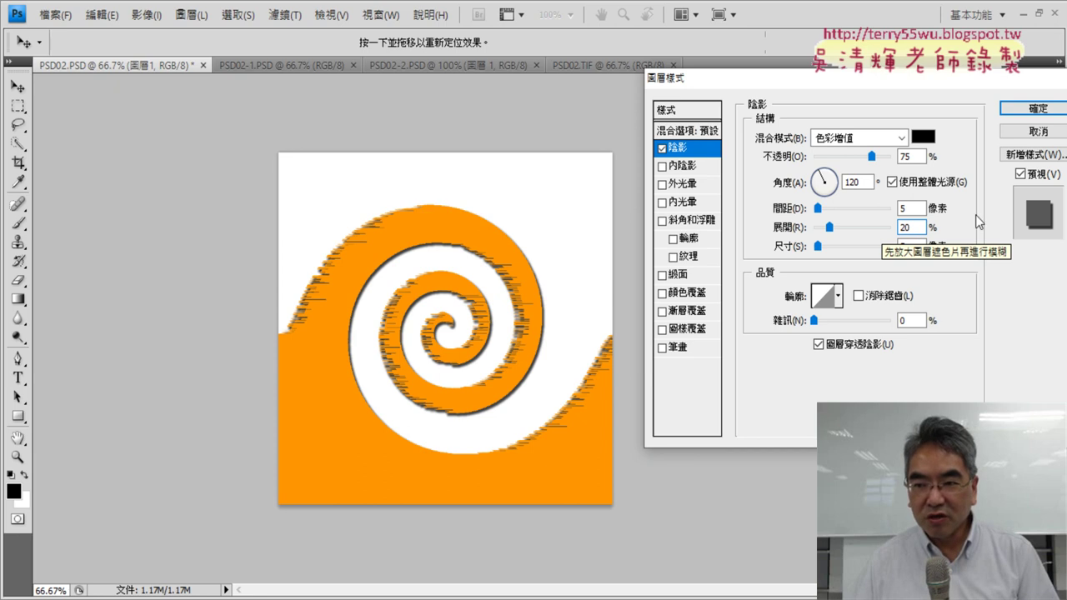
text(1)
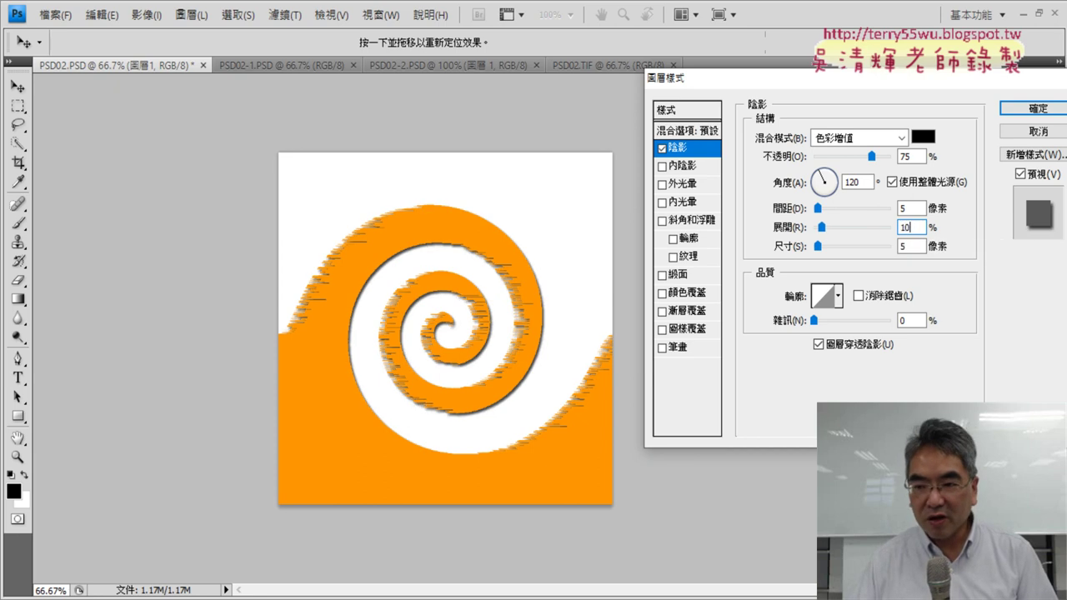
text(00)
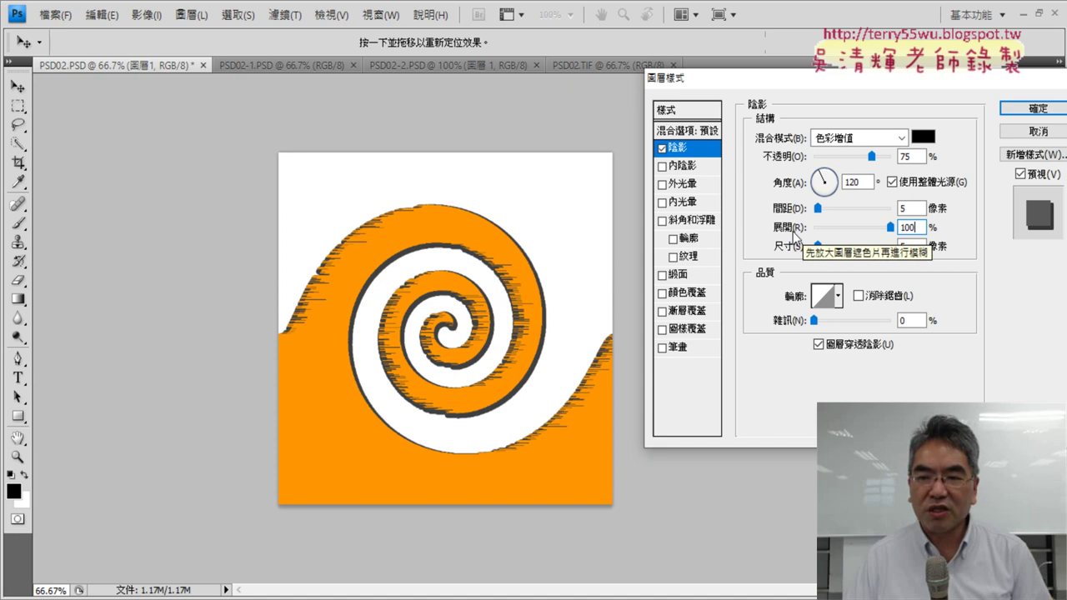
click(796, 237)
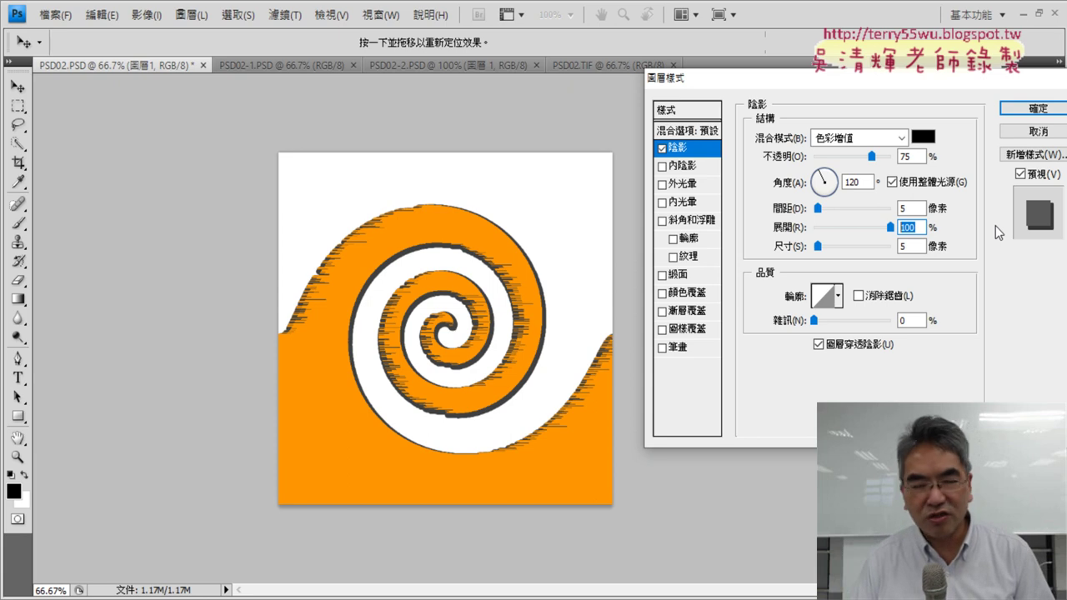
text(10)
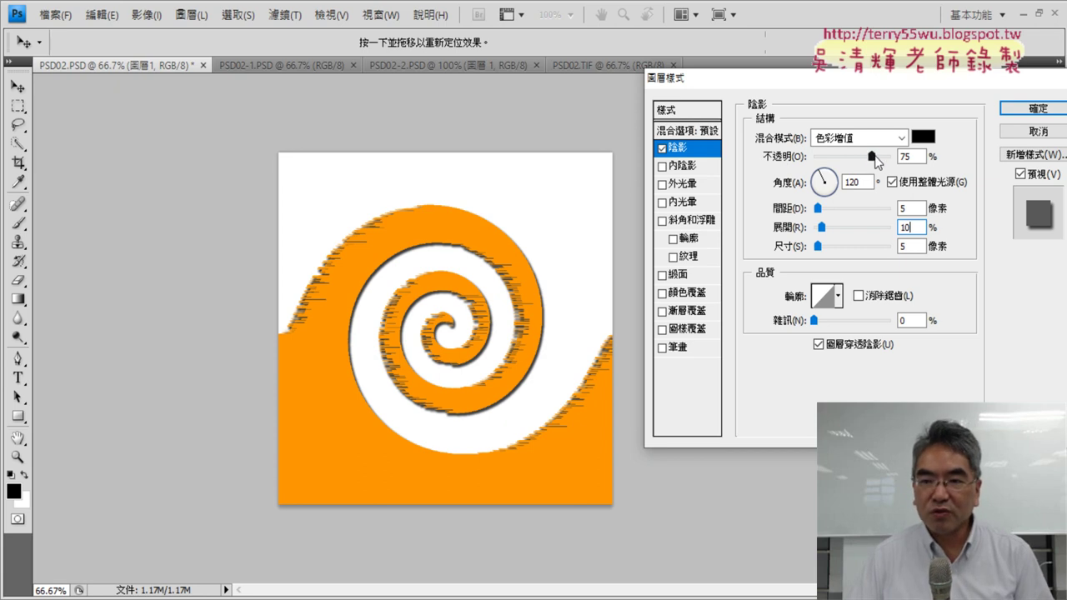
drag(873, 156, 812, 156)
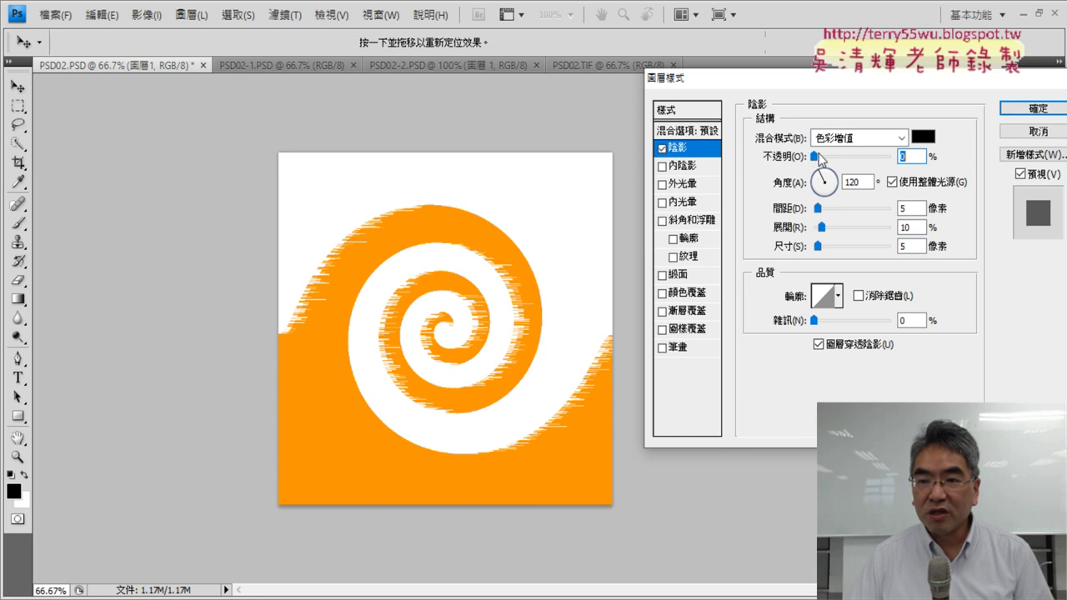
drag(816, 156, 890, 156)
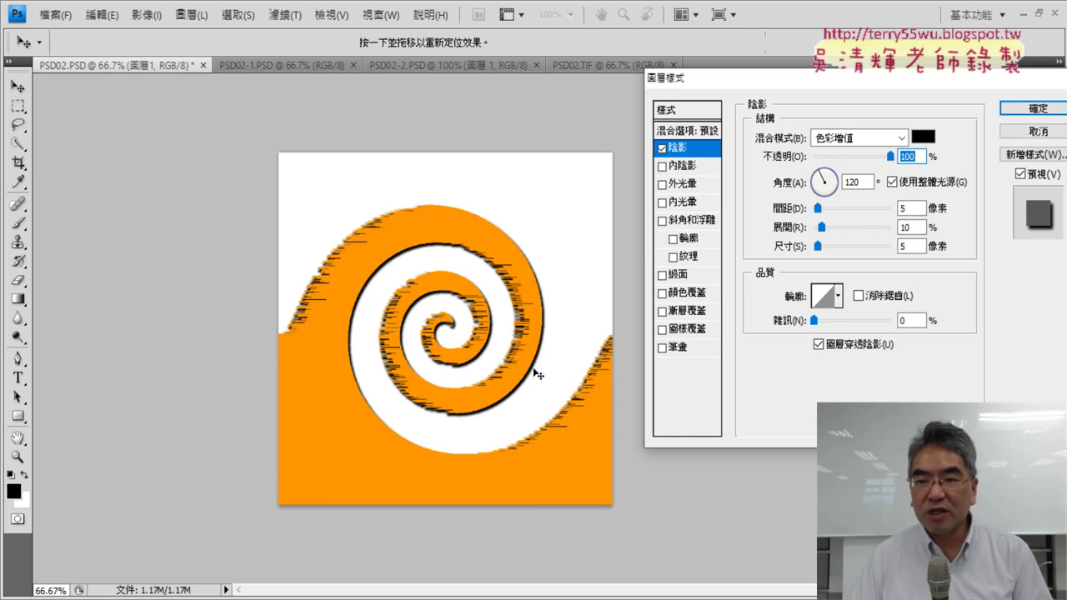
drag(890, 156, 867, 157)
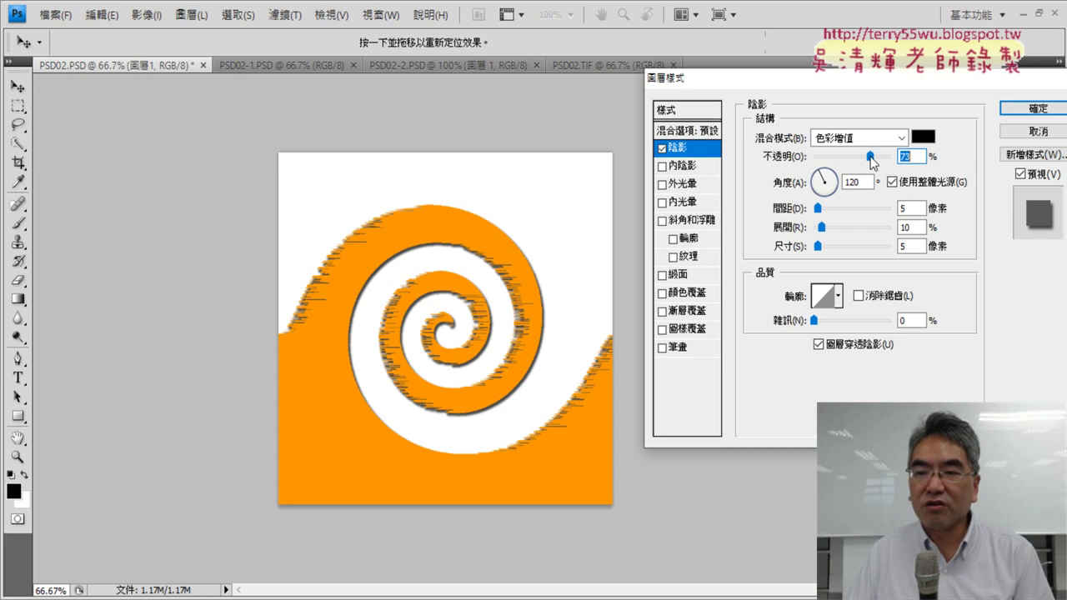
drag(871, 158, 892, 156)
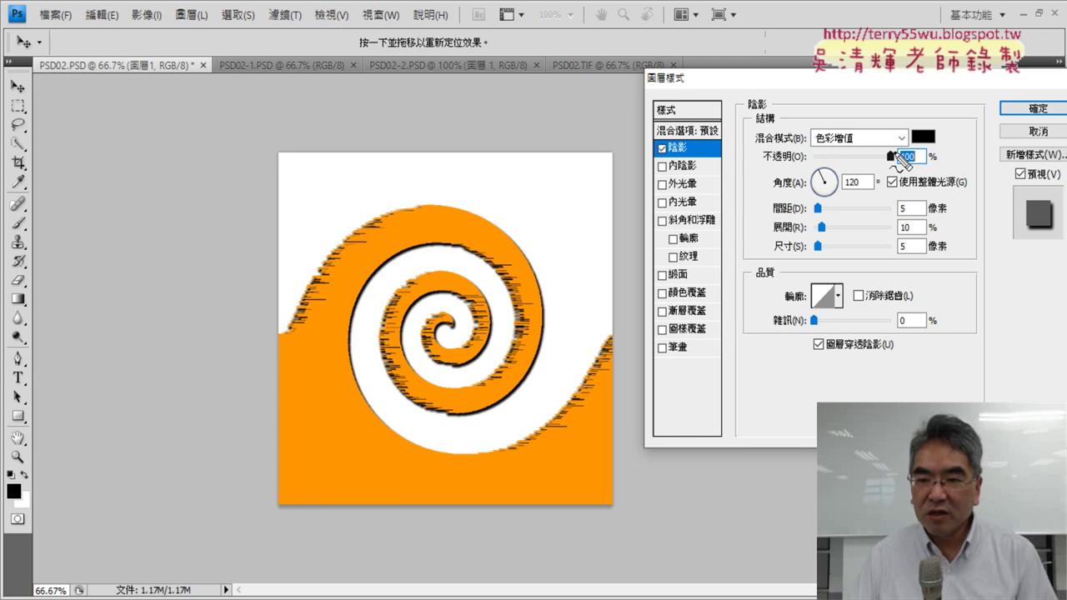
drag(696, 151, 699, 142)
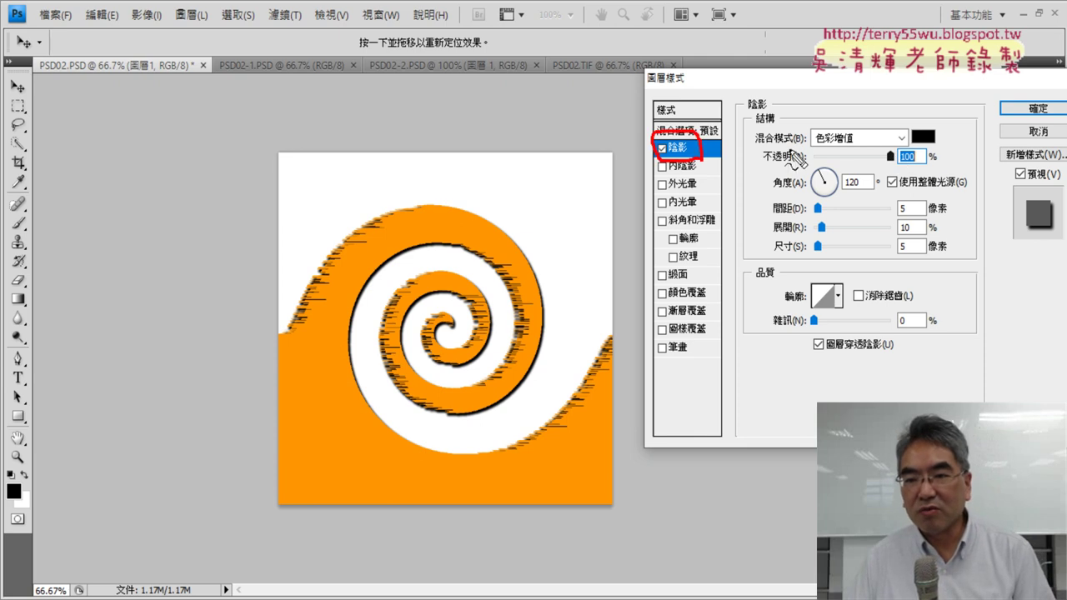
mouse_move(762, 221)
mouse_down()
mouse_move(767, 235)
mouse_move(949, 221)
mouse_up()
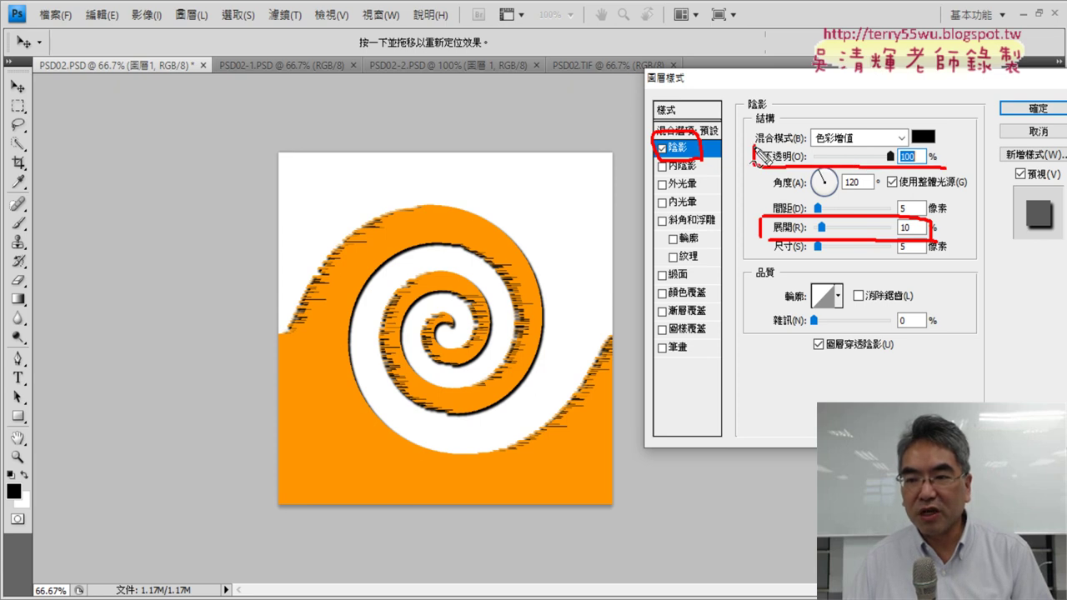
drag(755, 150, 950, 171)
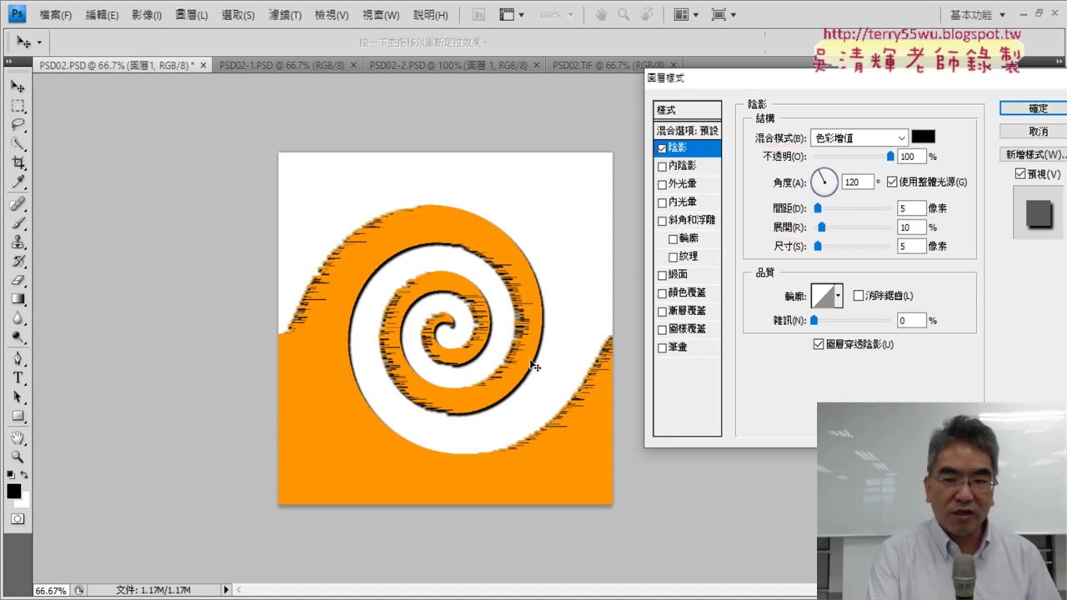
Step: Turn off the drop shadow and enable an inner shadow at 100% opacity
click(662, 149)
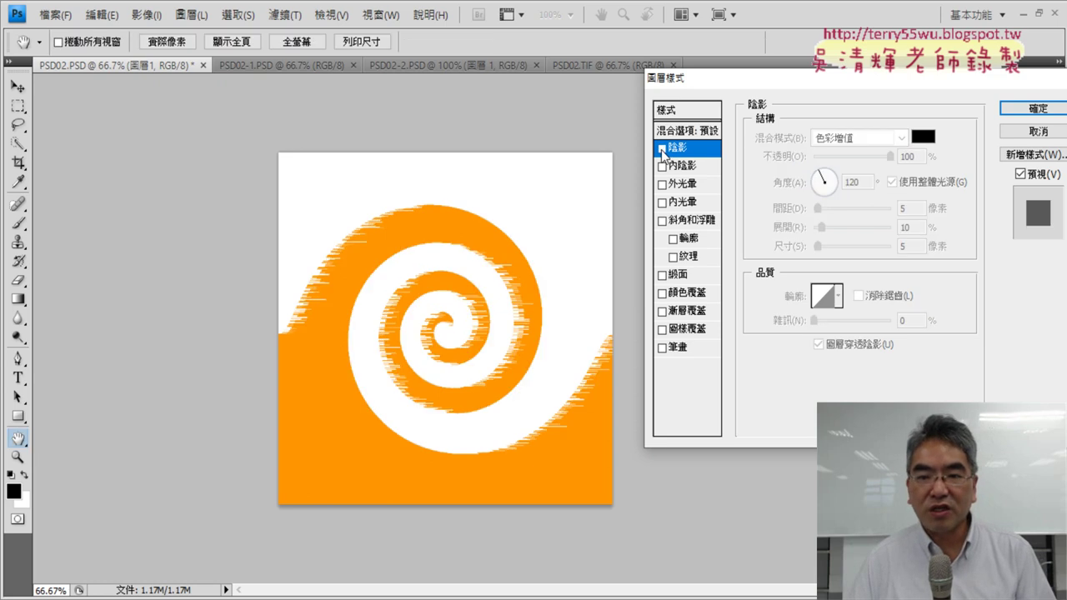
click(663, 166)
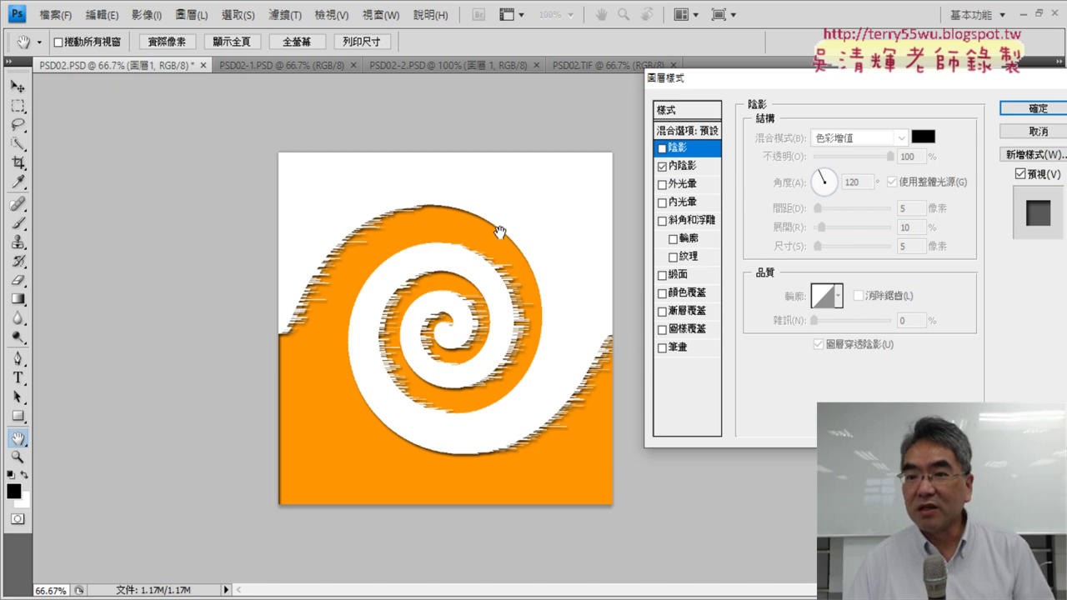
click(662, 149)
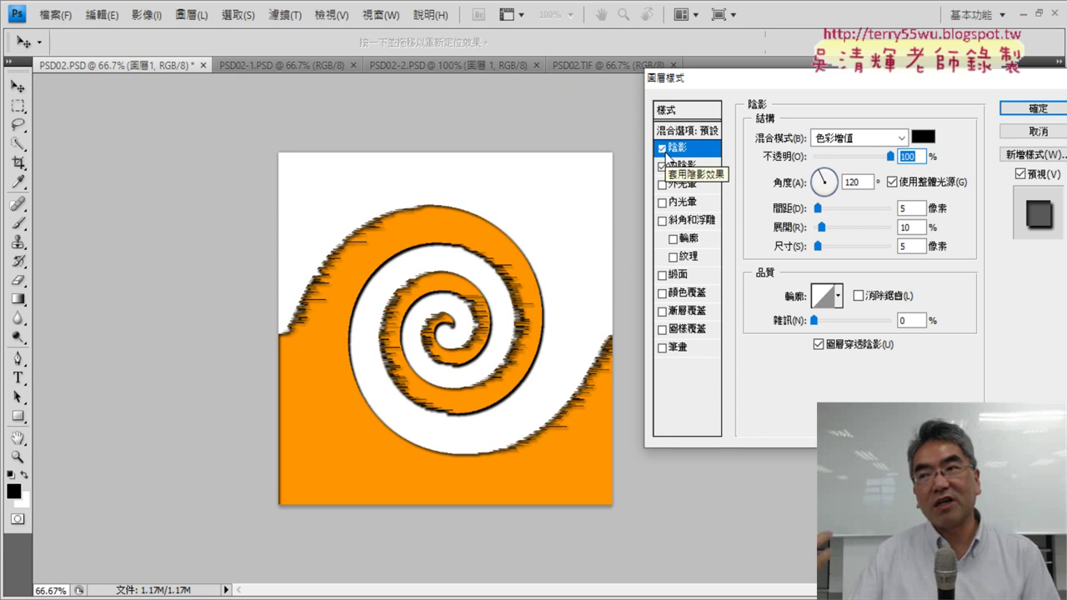
click(663, 147)
click(682, 166)
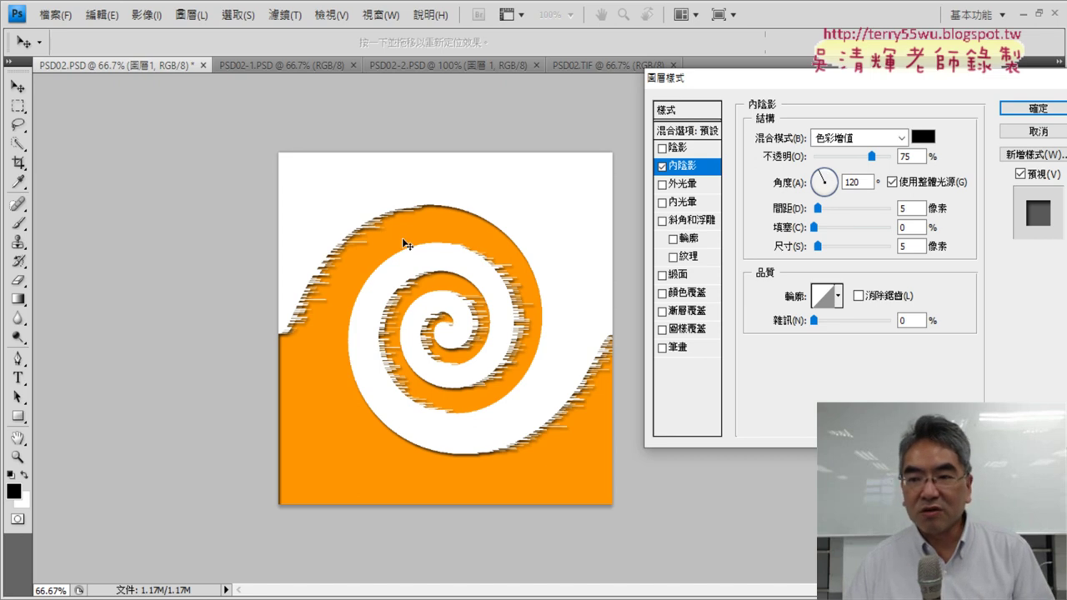
drag(872, 156, 899, 160)
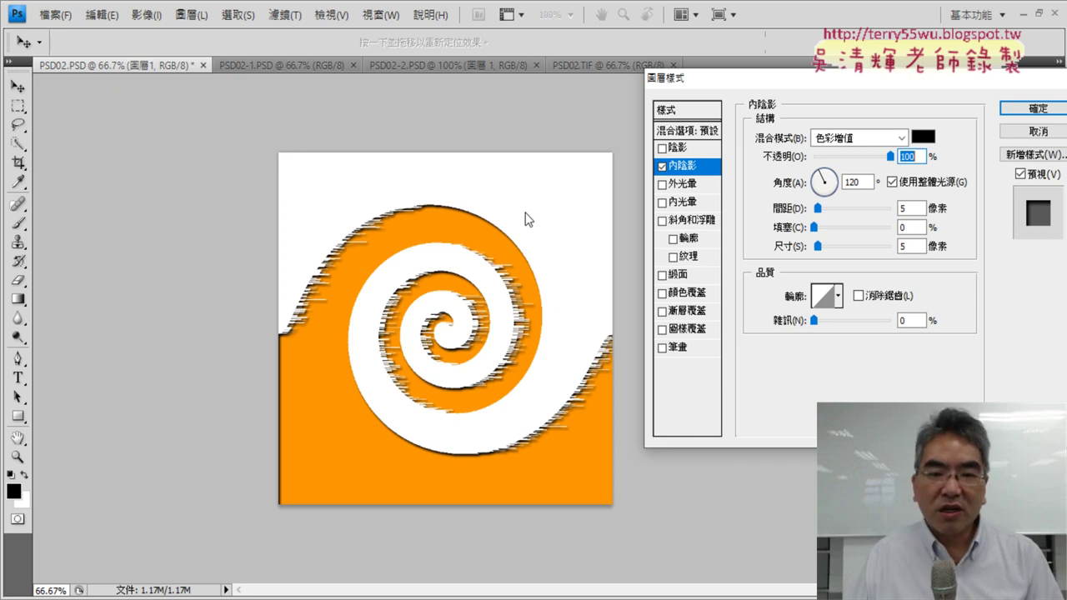
Step: Set inner shadow Choke to 10%, re-enable Drop Shadow, and apply the style
key(Tab)
key(Tab)
key(Tab)
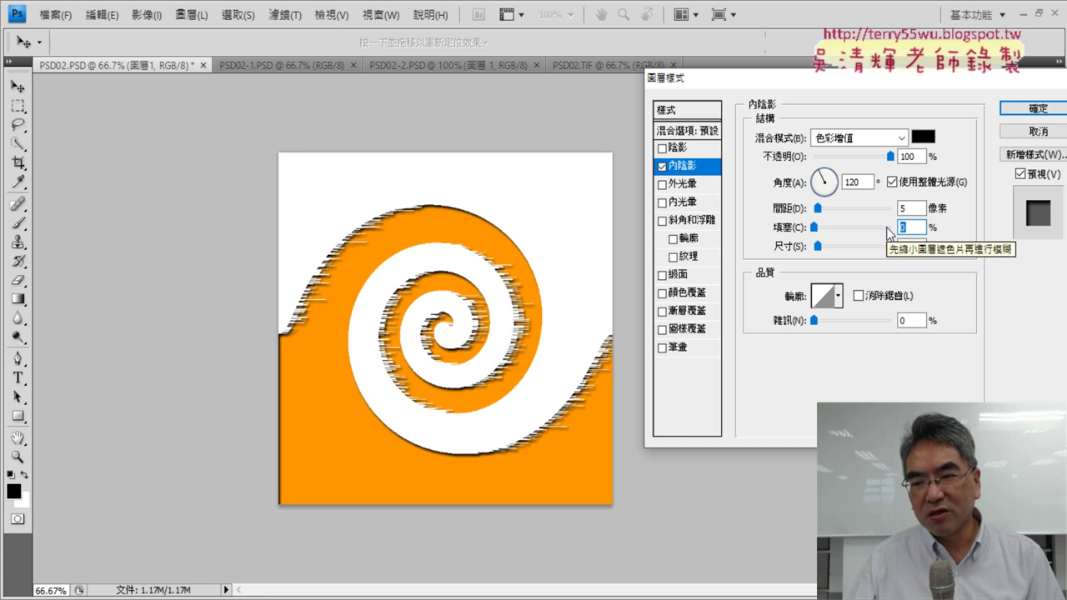
text(10)
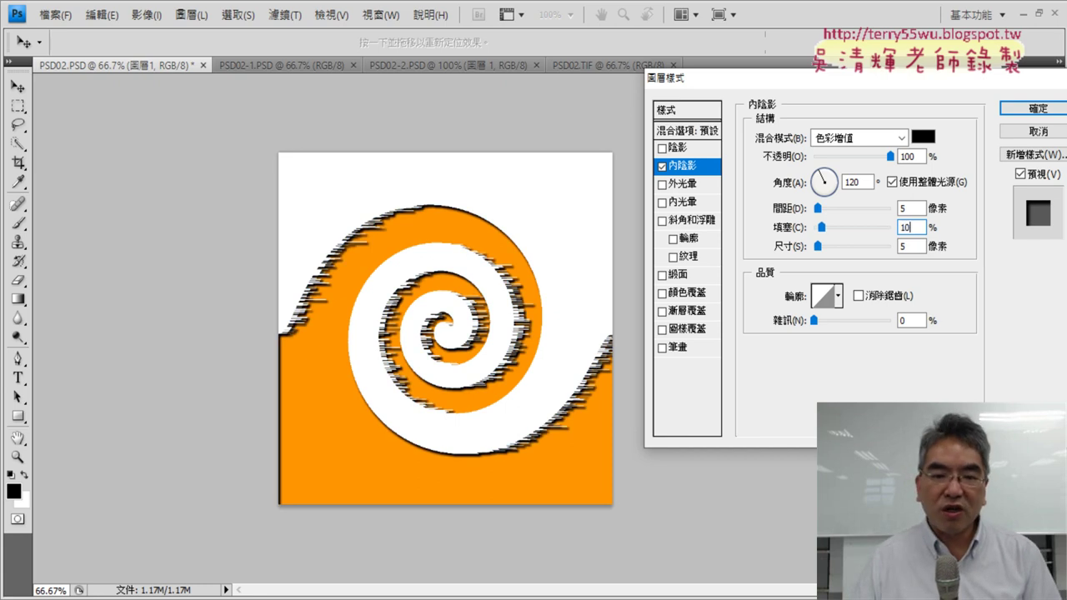
click(662, 148)
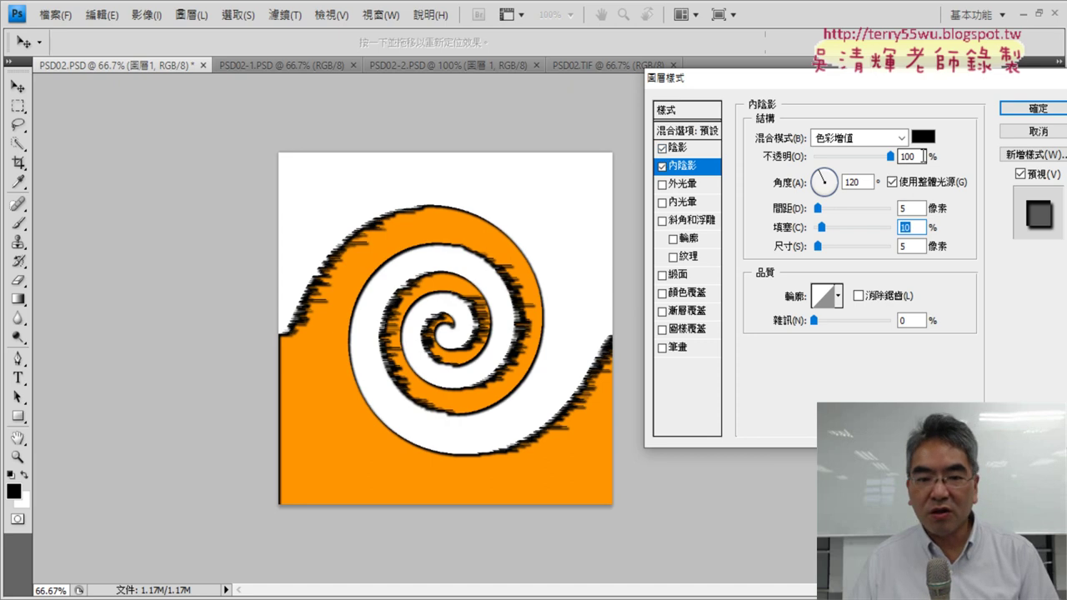
click(1034, 109)
Step: Check the PSD02.TIF sample, then reopen 圖層1's Layer Style on Drop Shadow
click(580, 67)
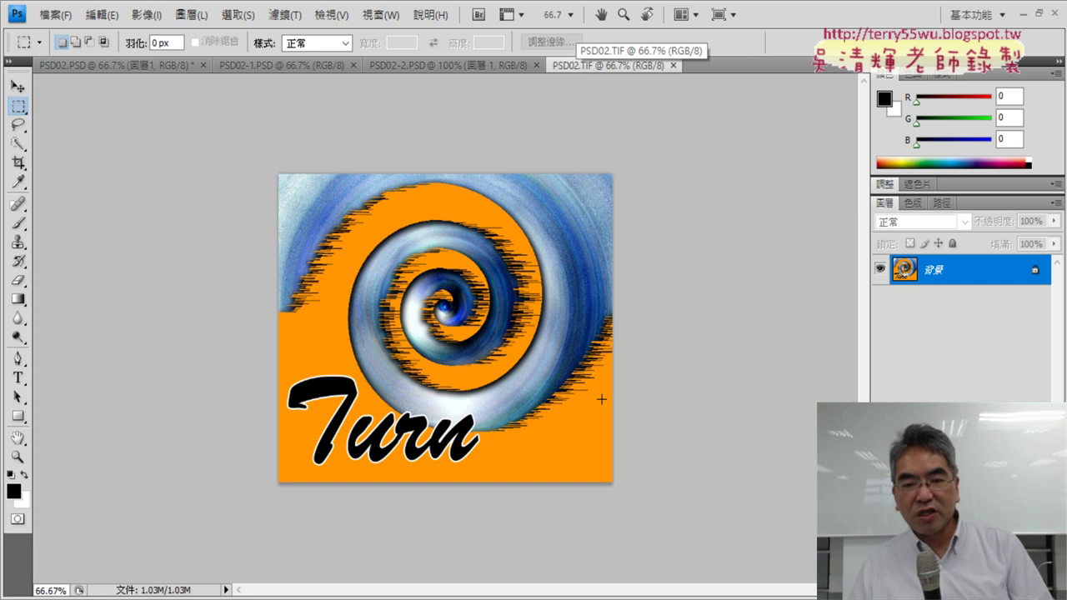
click(126, 62)
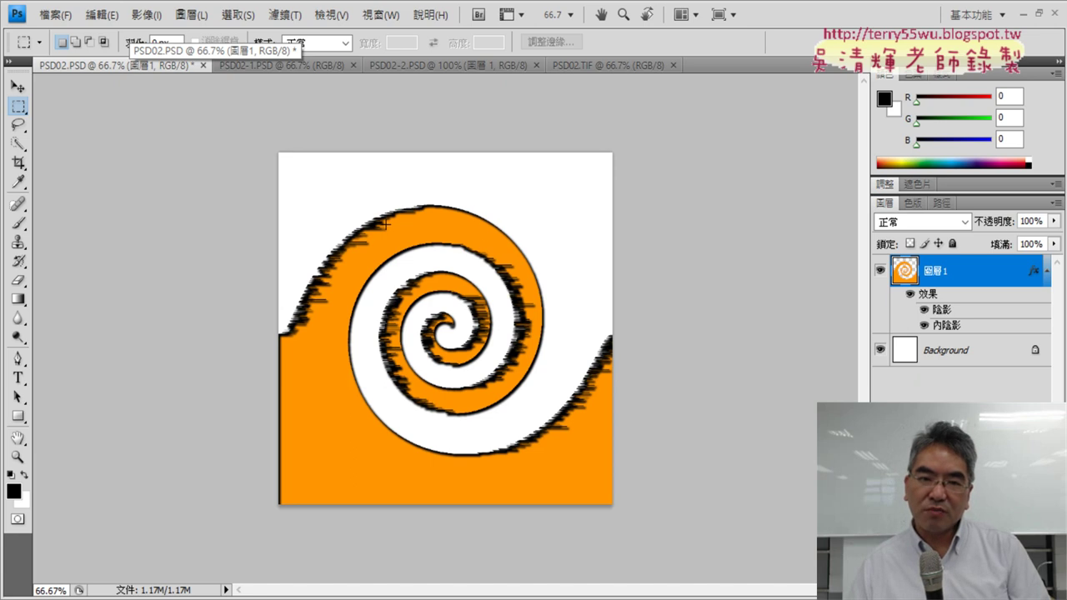
double_click(913, 276)
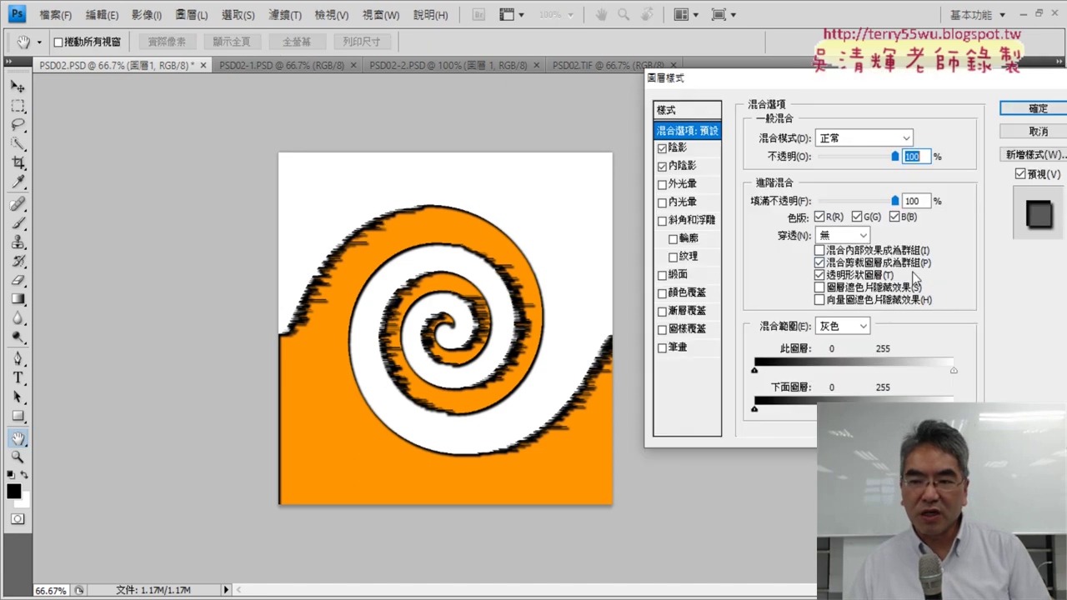
click(687, 153)
Step: Set both drop shadow and inner shadow opacity to 80% and apply
double_click(909, 156)
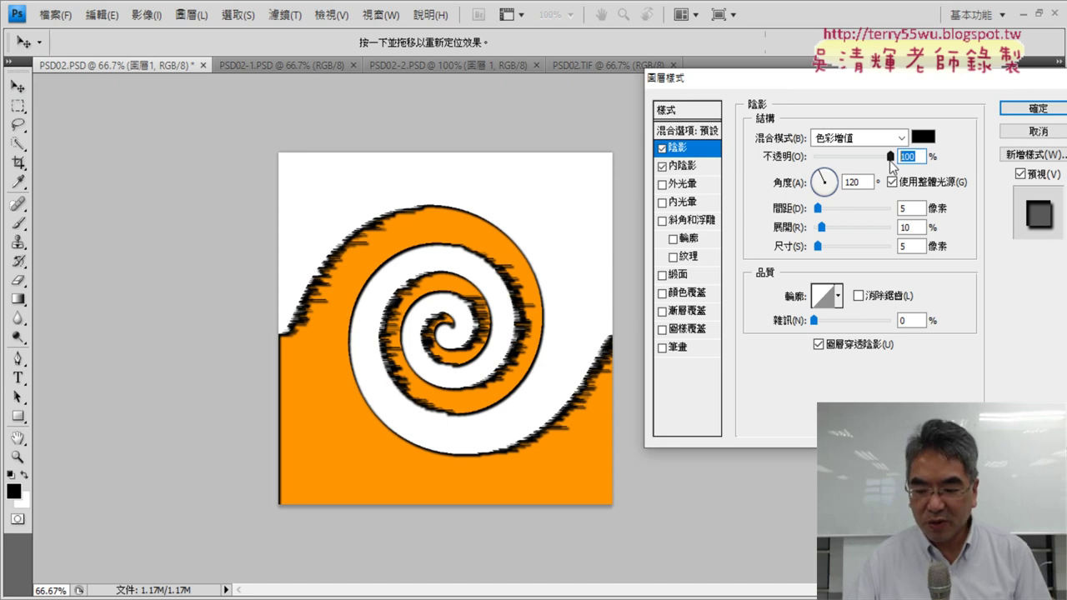
text(80)
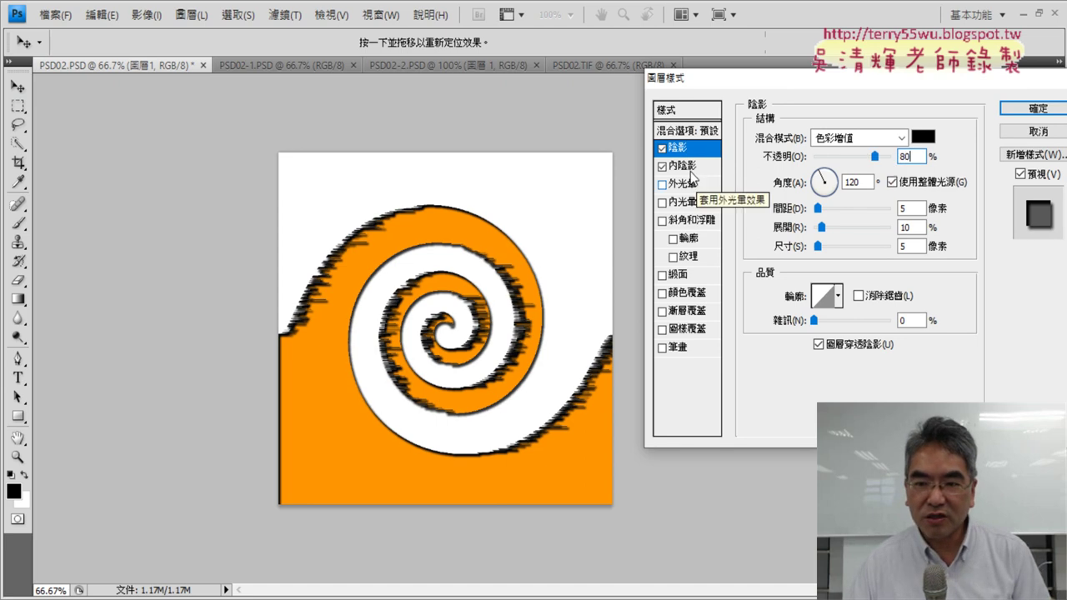
click(684, 166)
text(8)
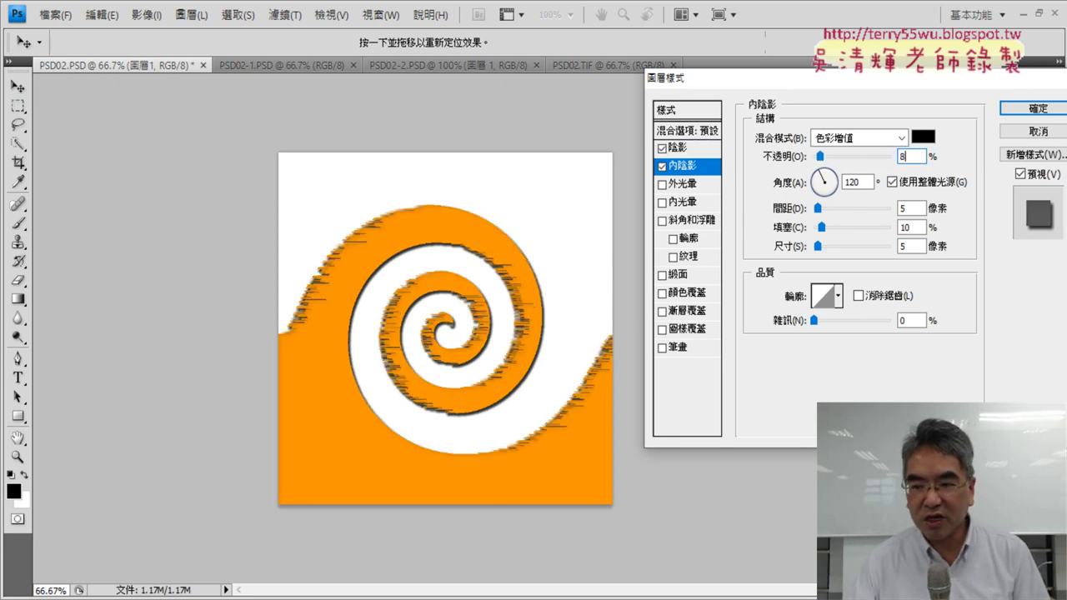
text(0)
click(1050, 110)
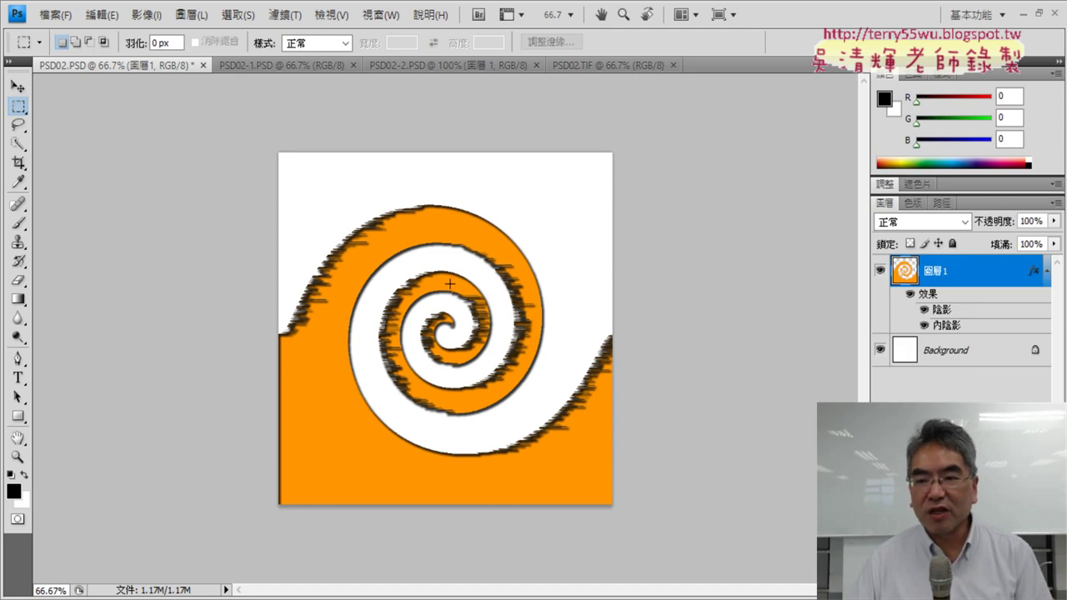
Step: Reopen 圖層1's Layer Style, clear both shadows, and enable a black 筆畫 (Stroke)
double_click(904, 279)
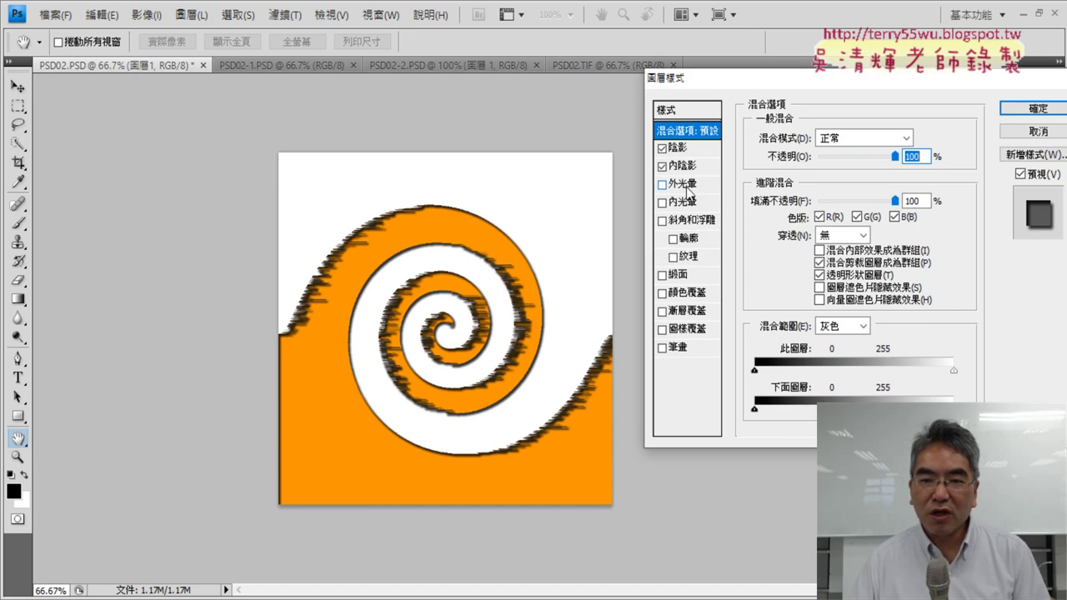
click(662, 147)
click(662, 166)
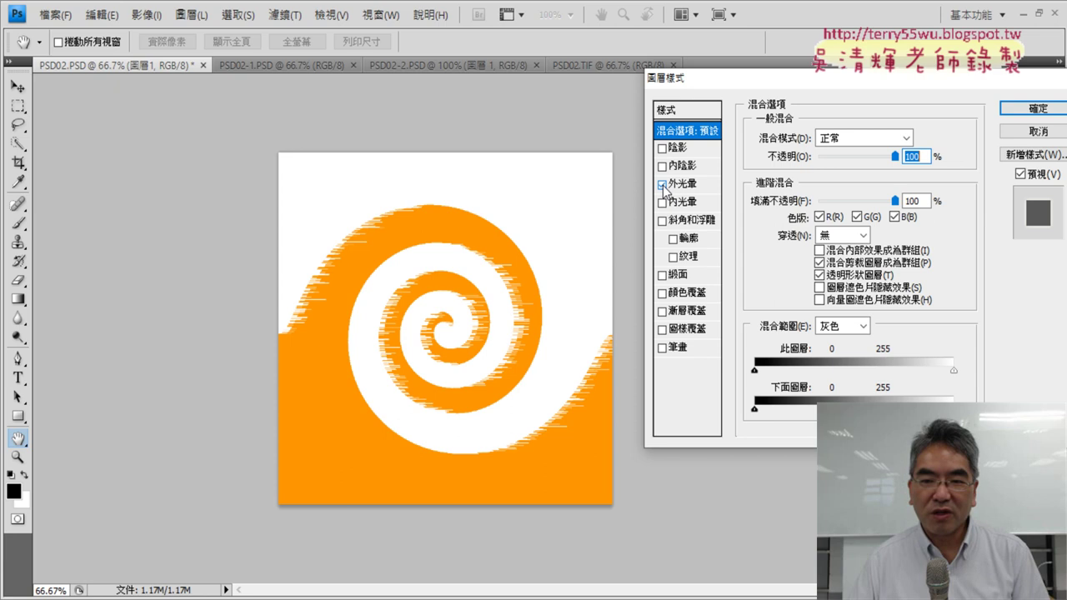
click(692, 186)
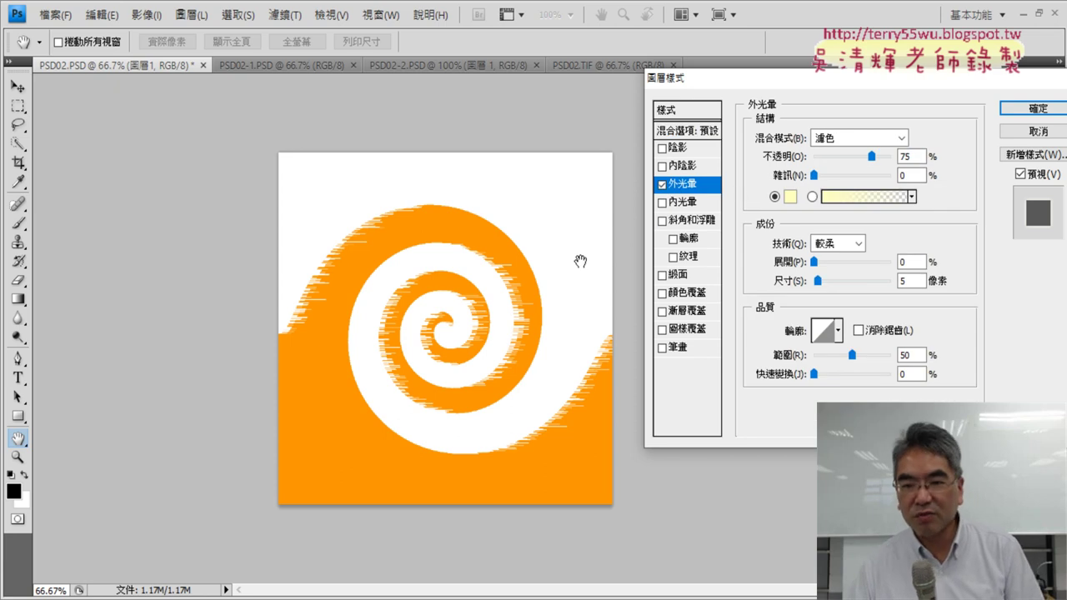
click(662, 184)
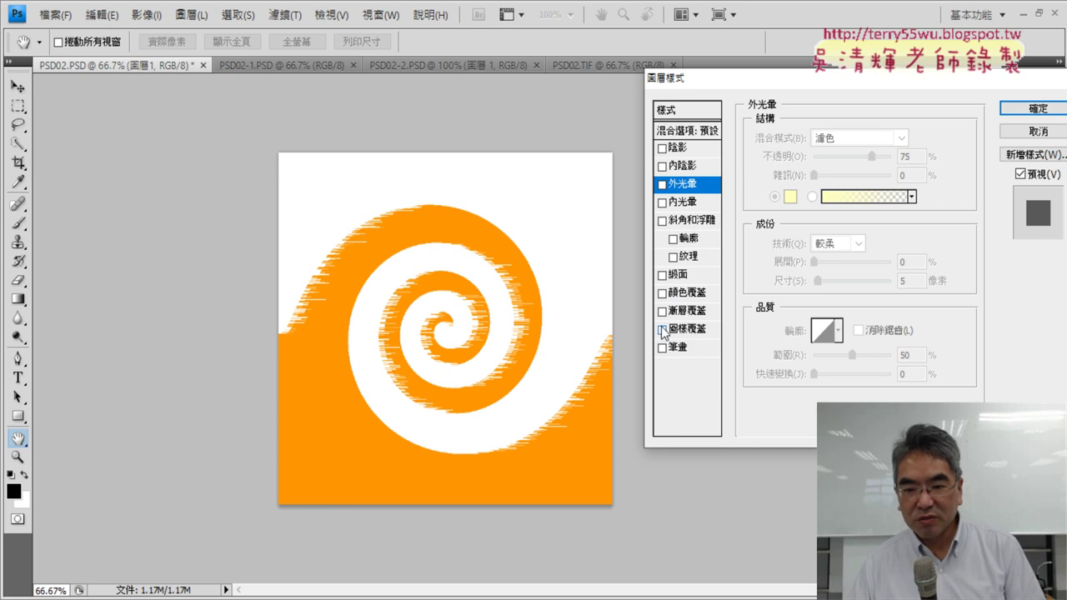
click(663, 348)
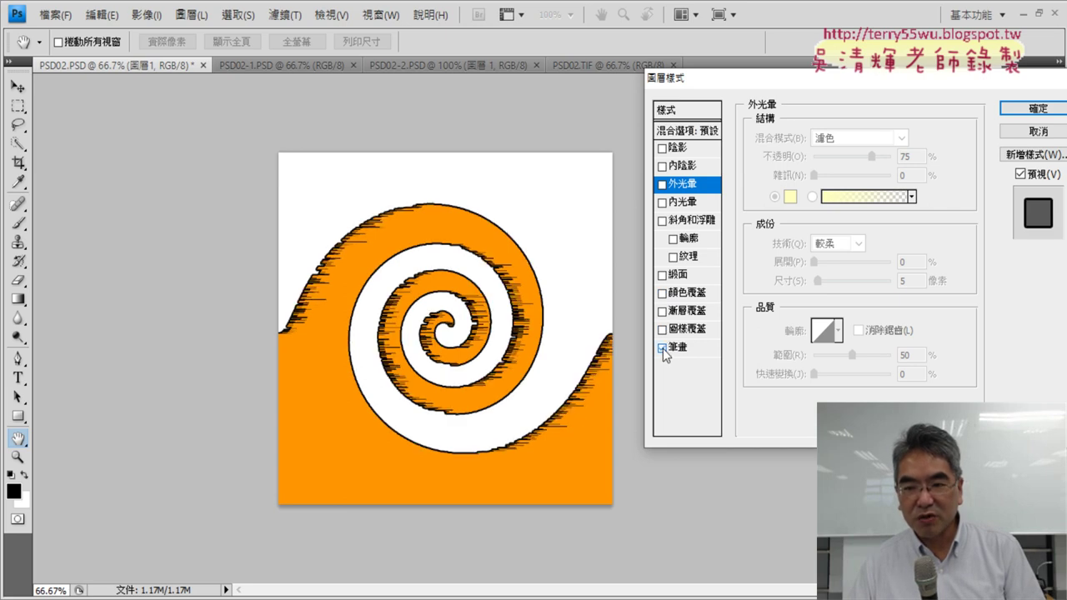
click(663, 348)
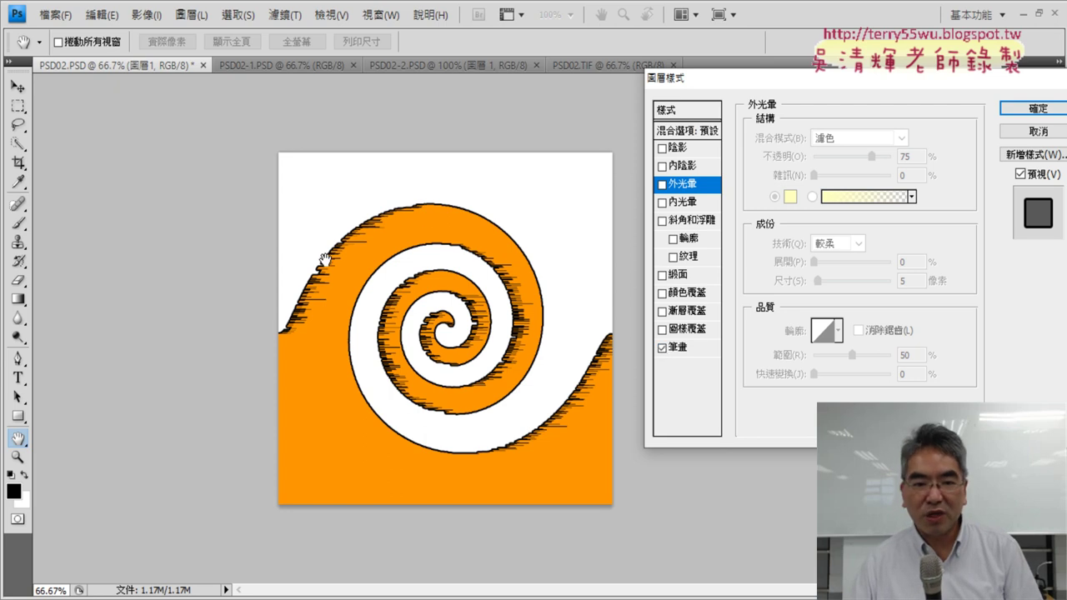
click(663, 348)
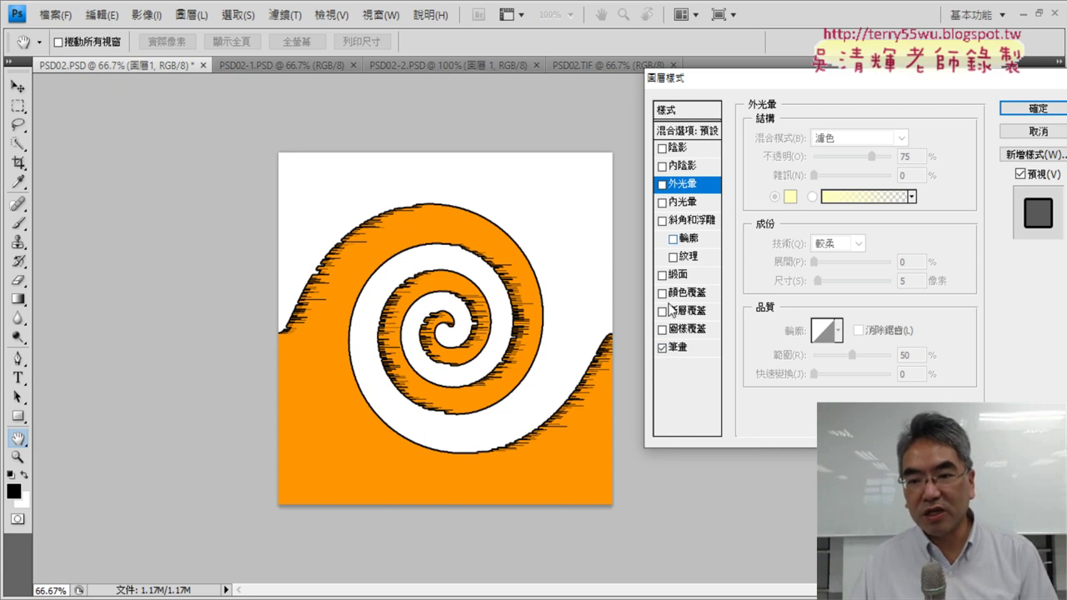
Step: Try different stroke colours, then keep black and thicken the stroke
click(687, 346)
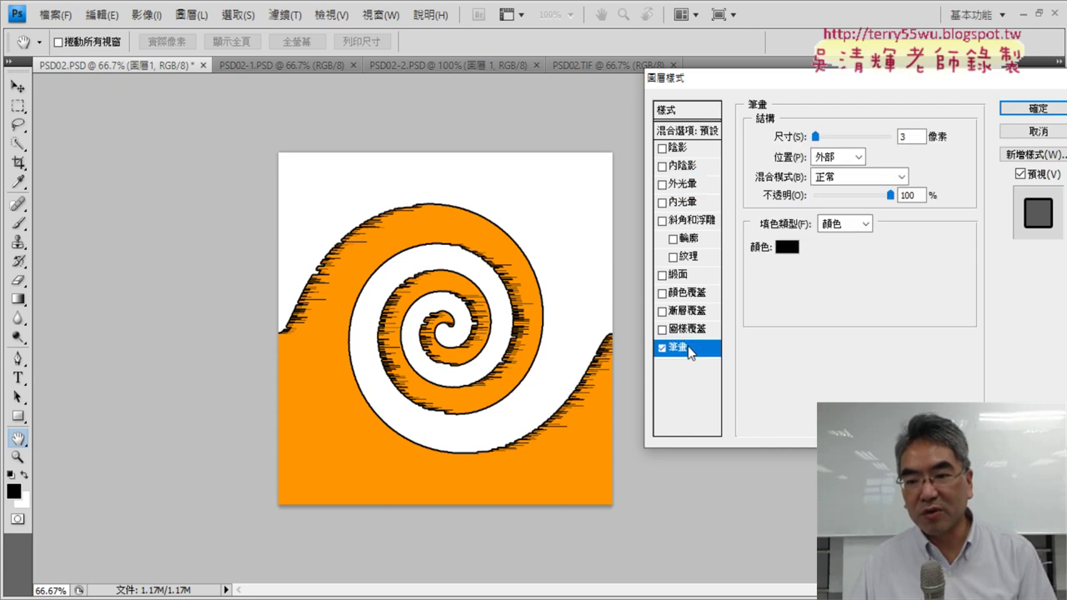
click(788, 248)
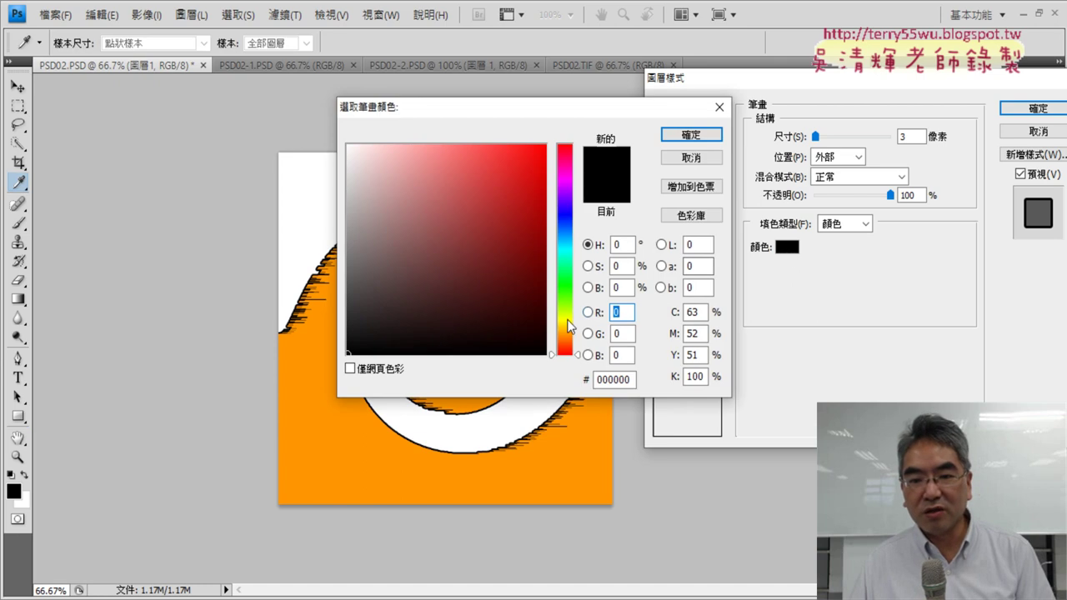
click(568, 321)
click(692, 137)
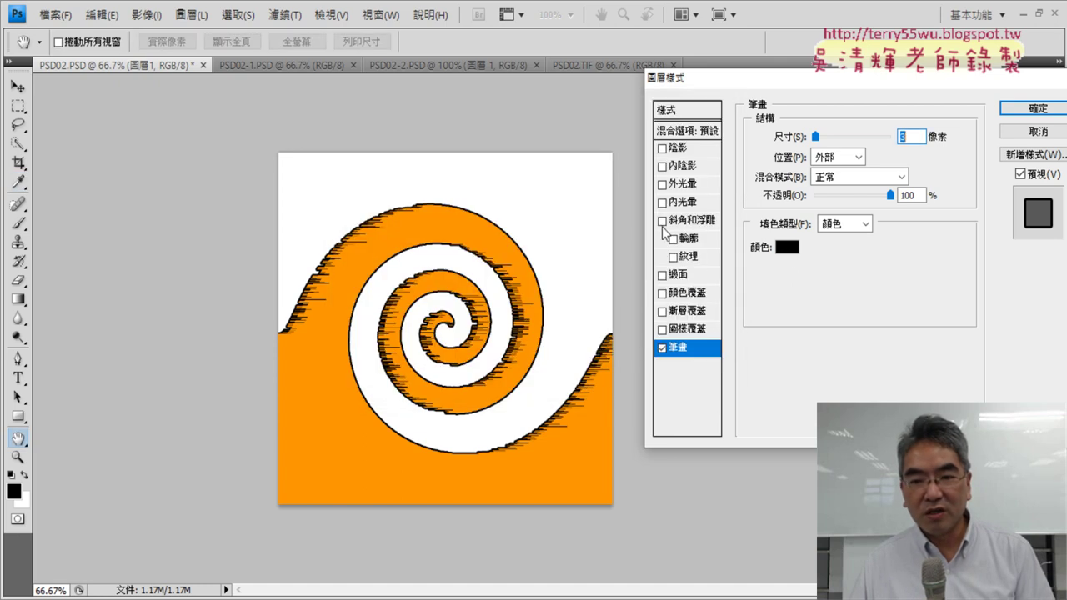
click(779, 247)
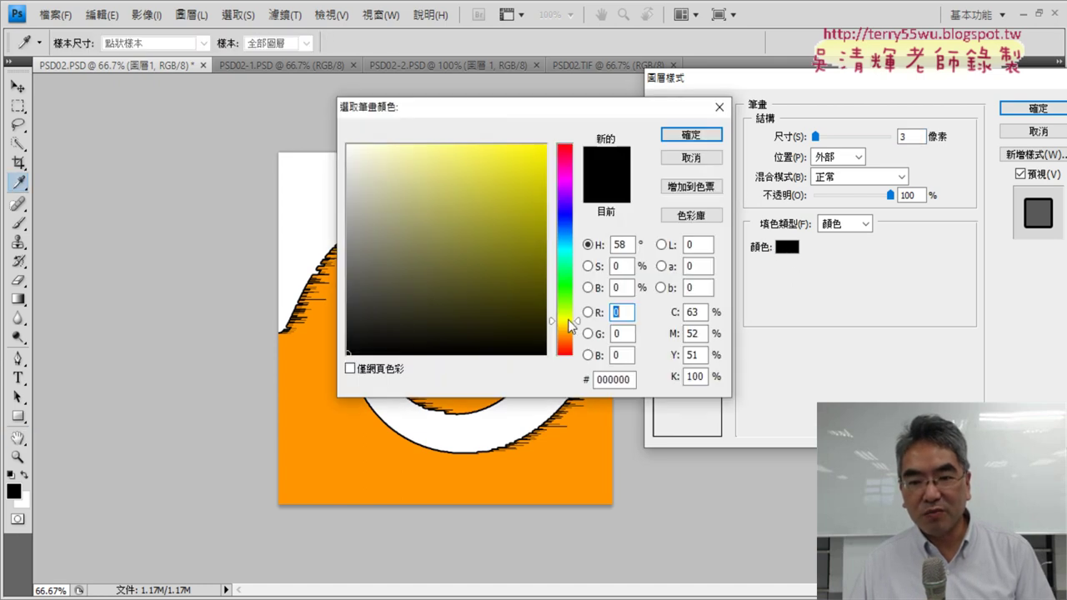
drag(555, 319, 569, 315)
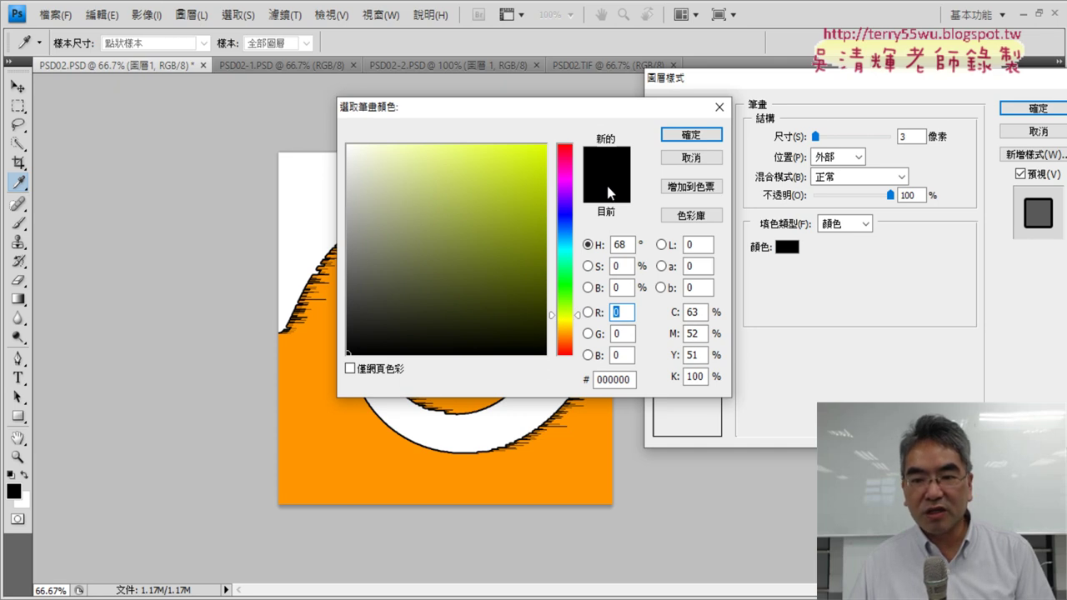
drag(567, 323, 574, 250)
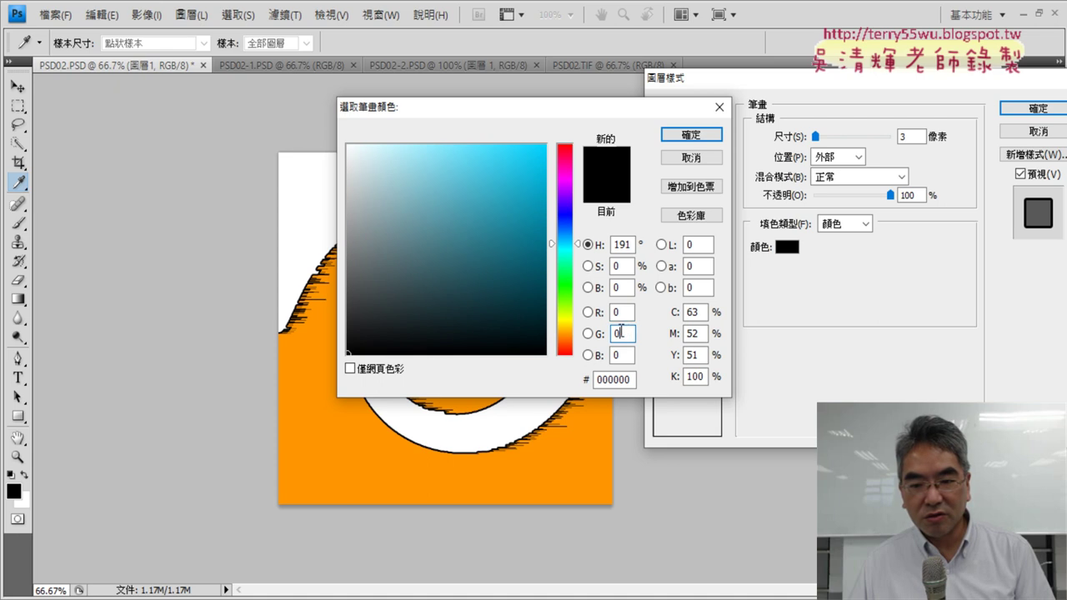
click(691, 157)
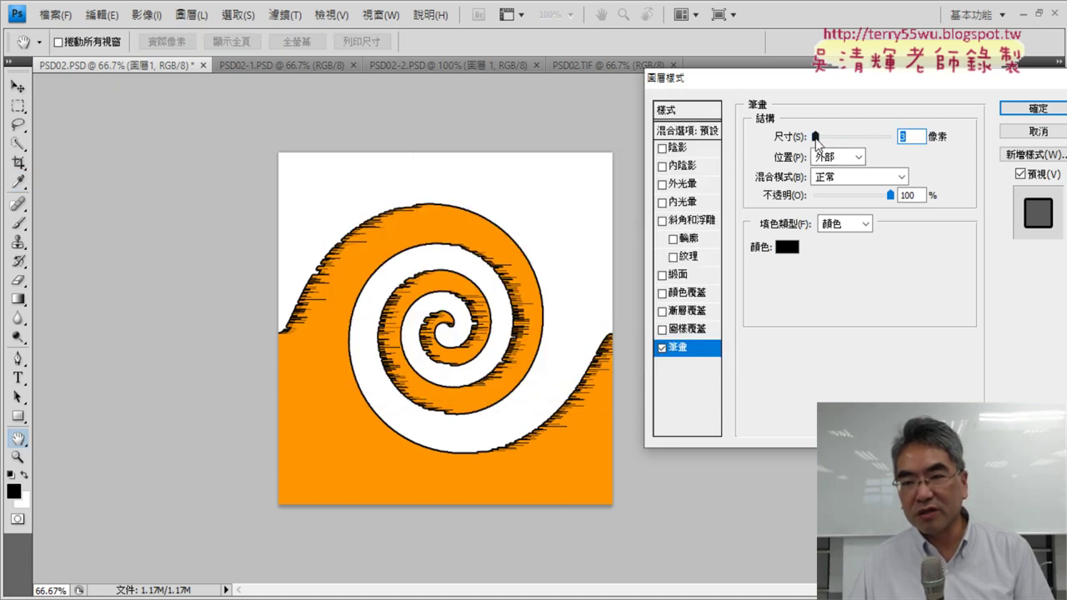
mouse_move(815, 137)
mouse_down()
mouse_move(834, 138)
mouse_move(823, 149)
mouse_up()
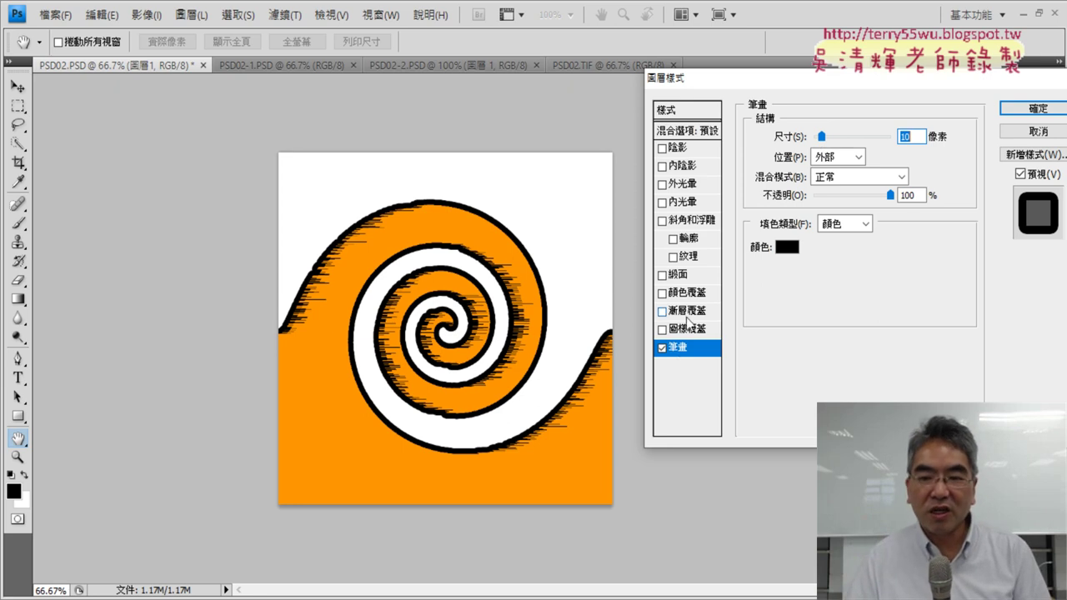
Step: Try colour, gradient and pattern overlays, then remove them and the stroke
click(677, 293)
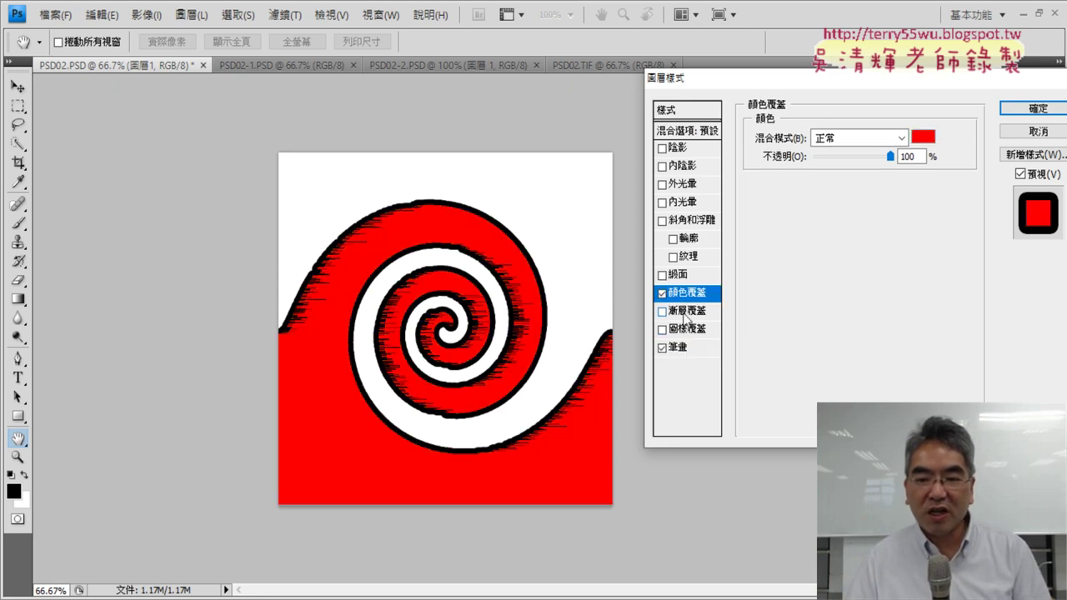
click(684, 313)
click(687, 330)
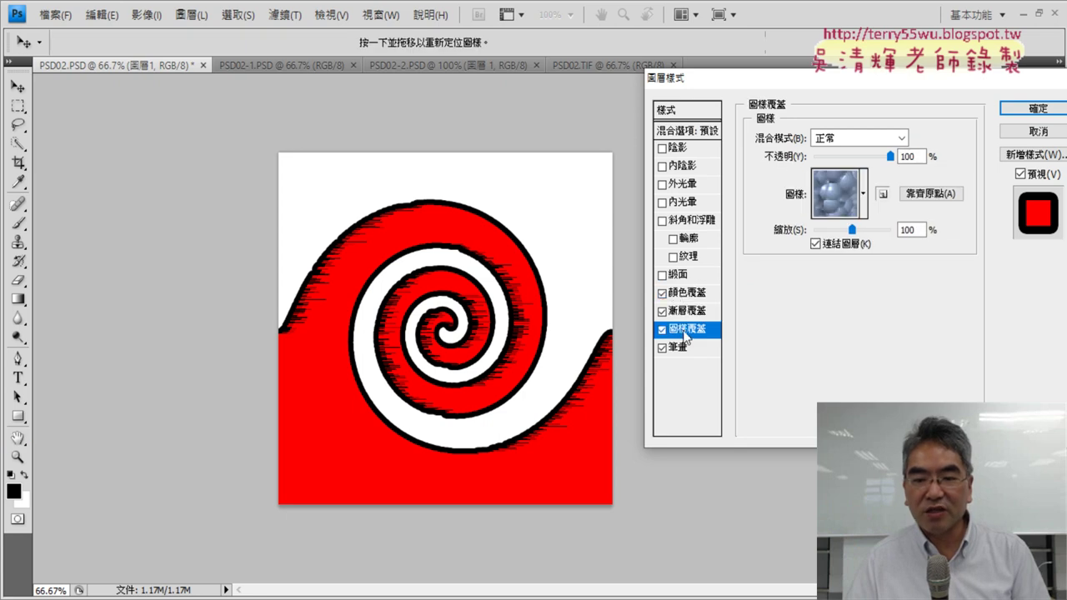
click(662, 347)
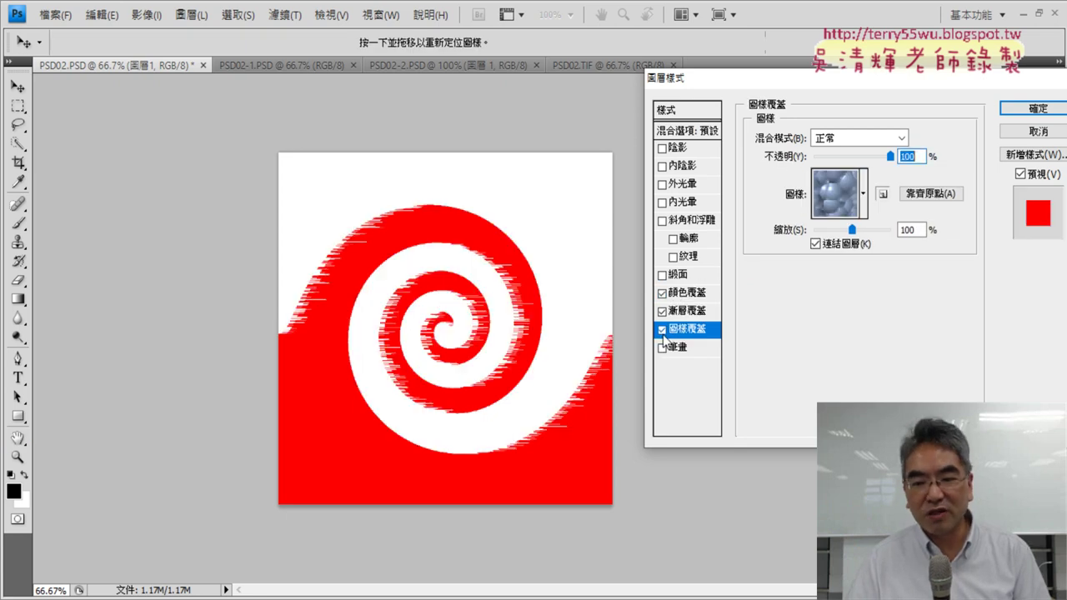
click(662, 329)
click(662, 311)
click(662, 294)
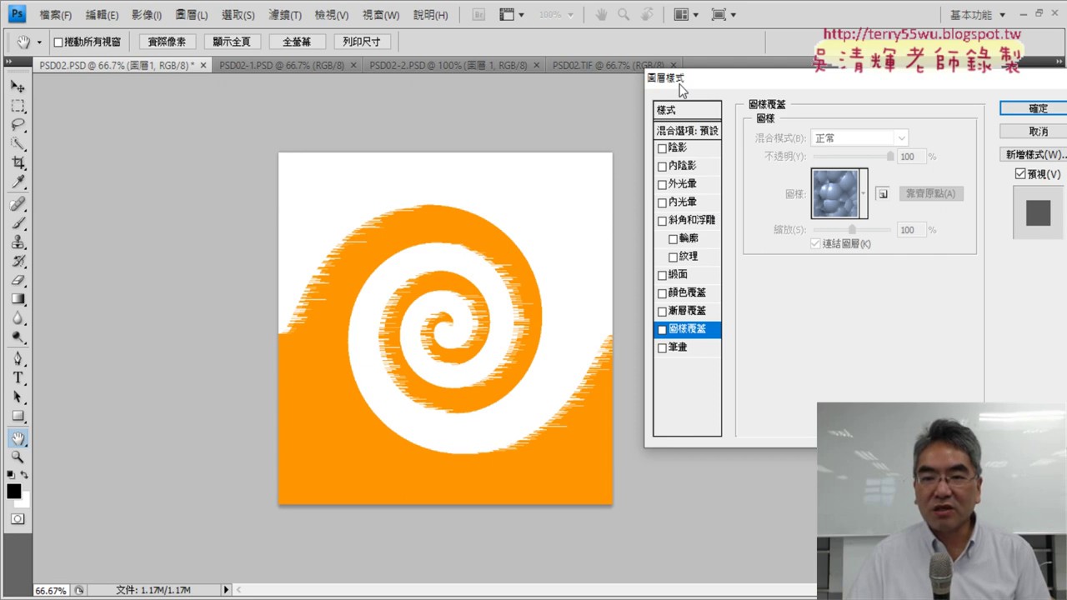
Step: Enable 陰影 (Drop Shadow) and 內陰影 (Inner Shadow), then confirm with 確定
click(663, 149)
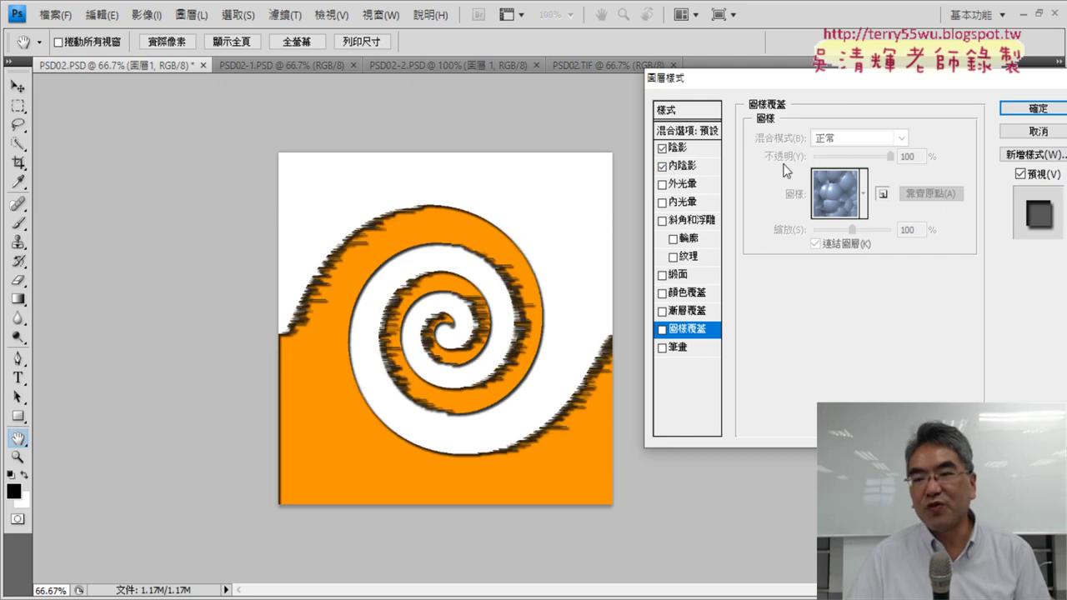
drag(840, 87, 611, 97)
click(801, 122)
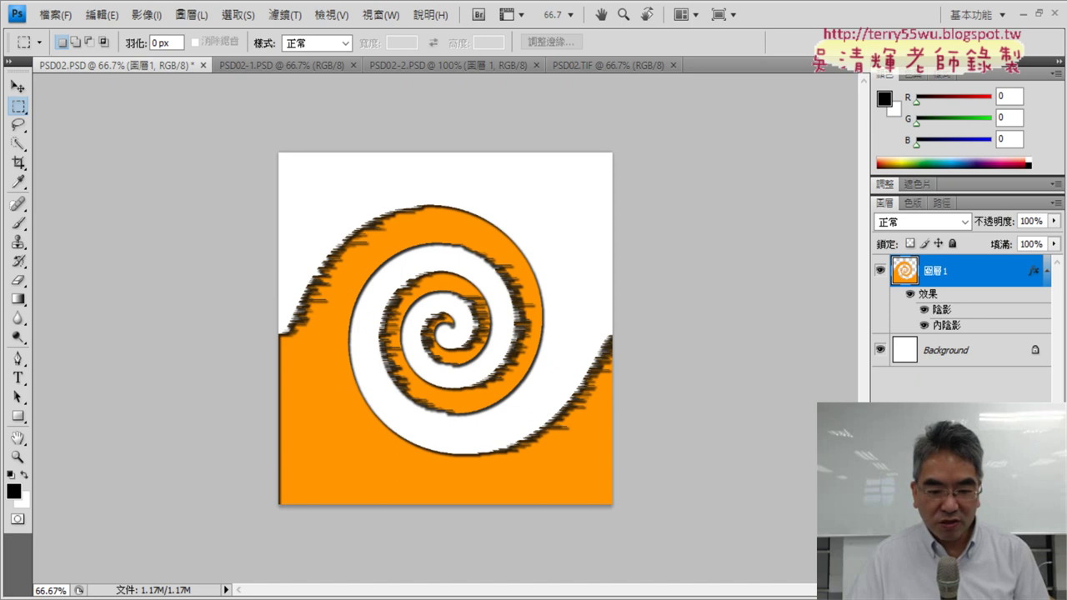
key(alt+Tab)
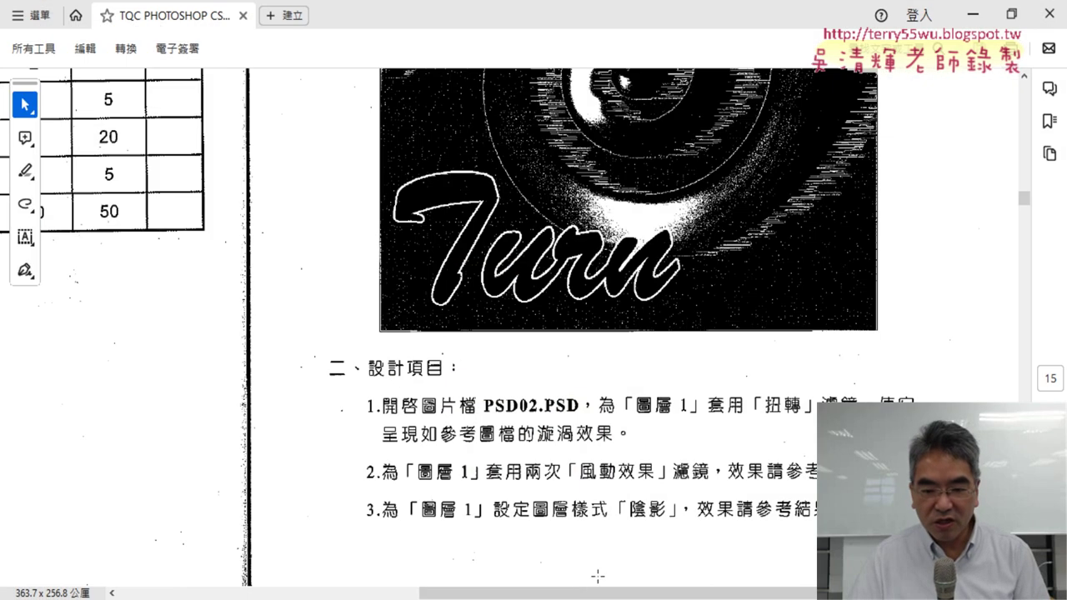
drag(598, 593, 298, 593)
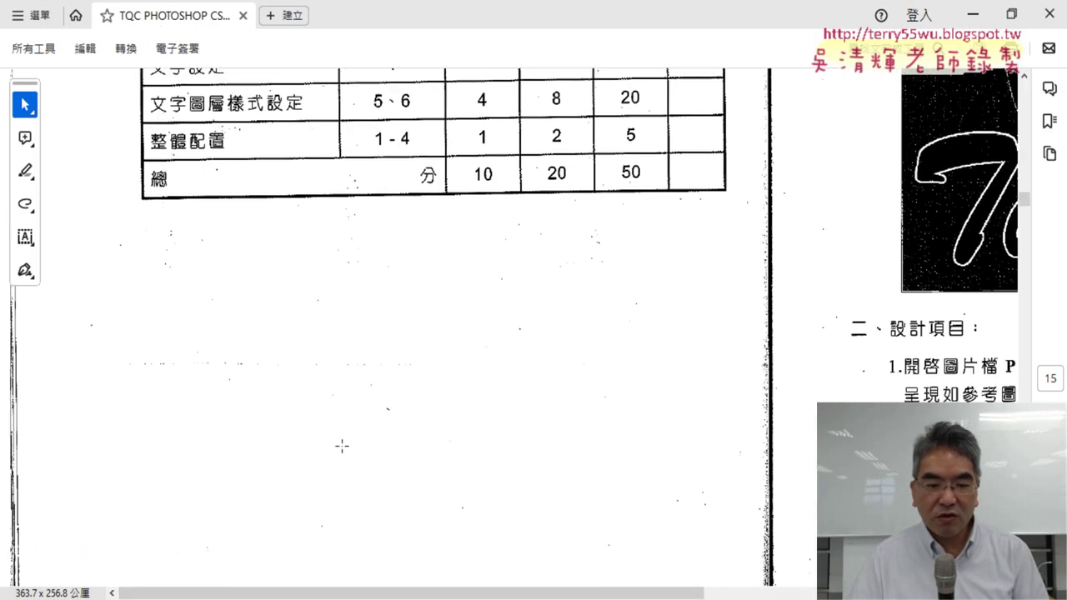
scroll(342, 446, down, 5)
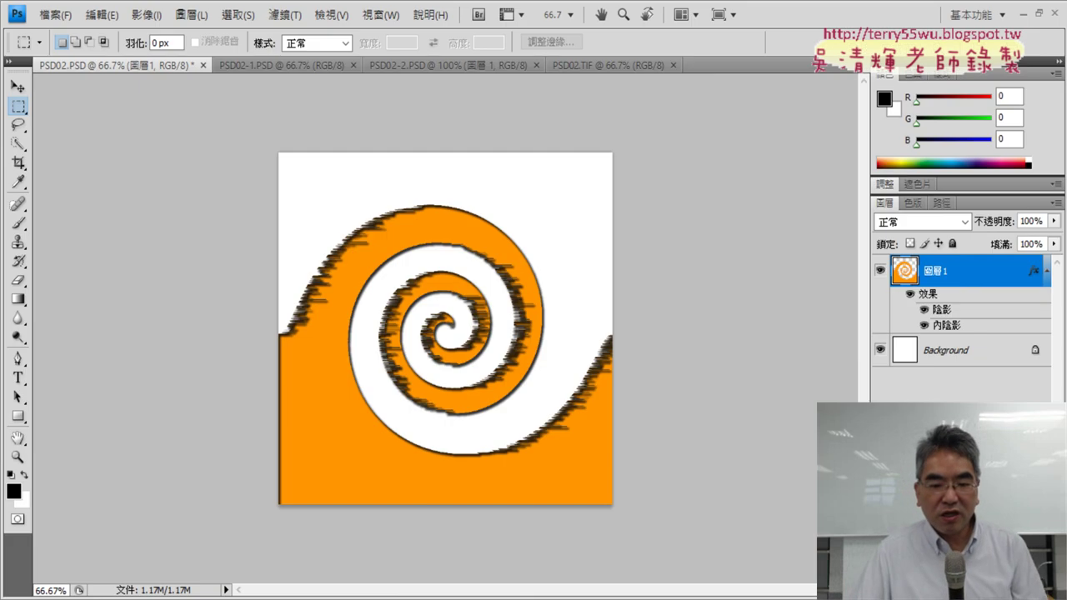
Step: Compare the PSD02.TIF sample with the tulip image, finishing on PSD02-1.PSD
click(605, 66)
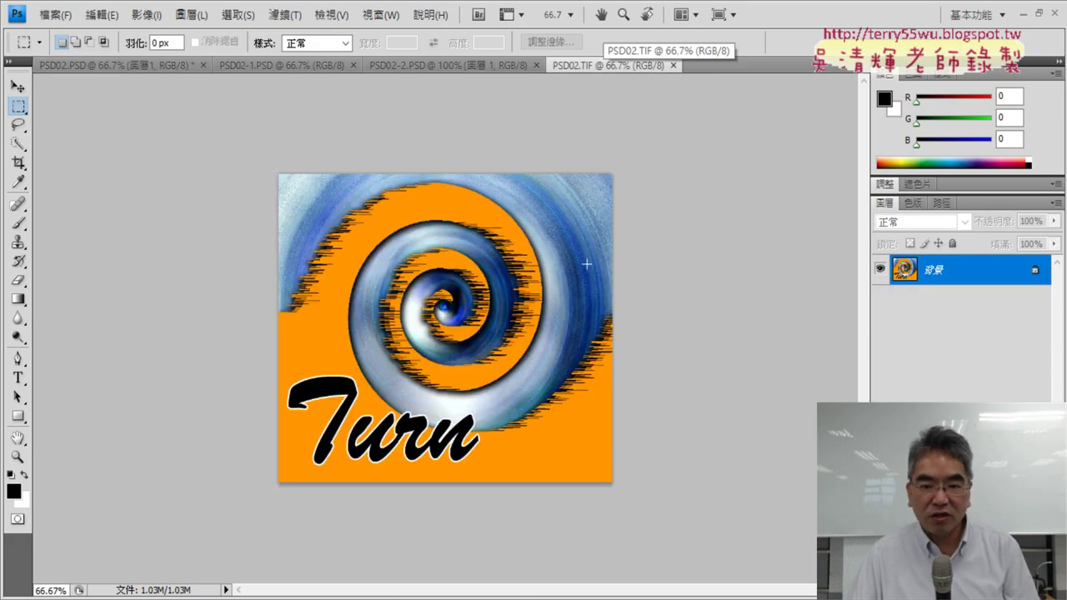
click(269, 65)
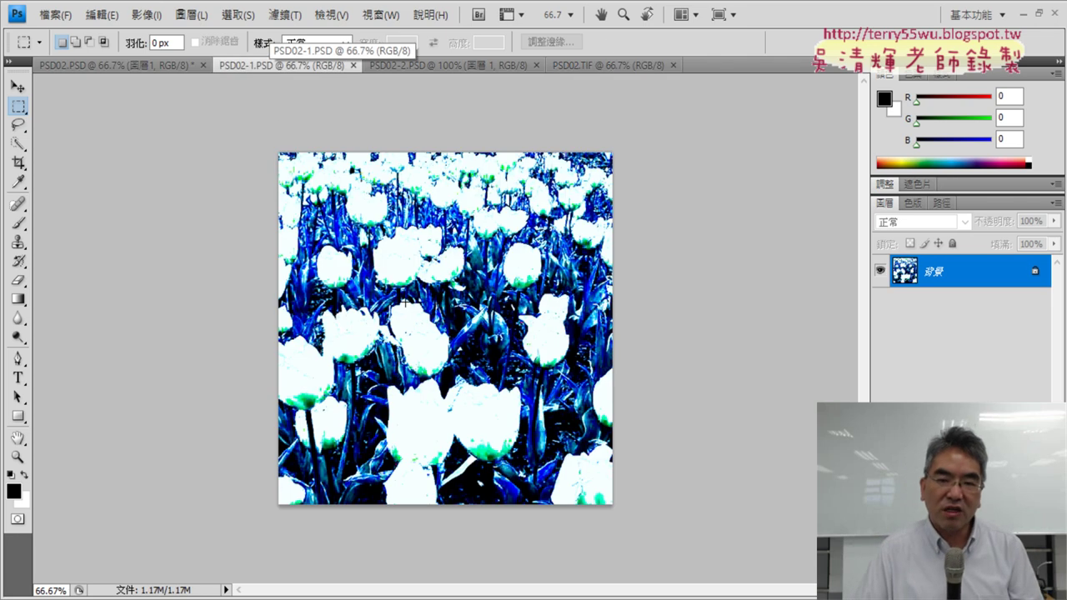
click(604, 68)
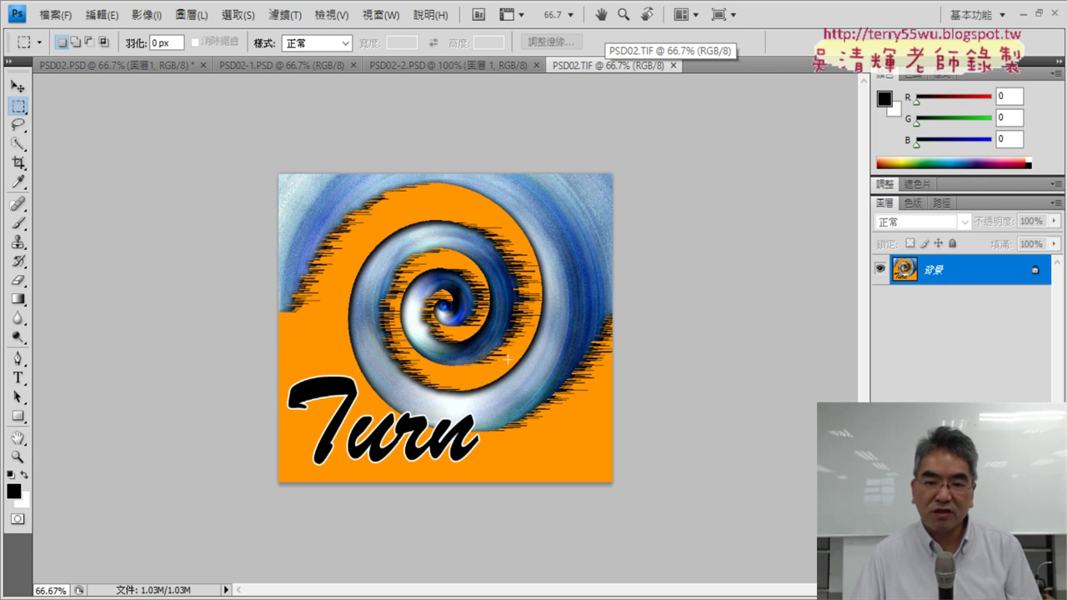
click(255, 68)
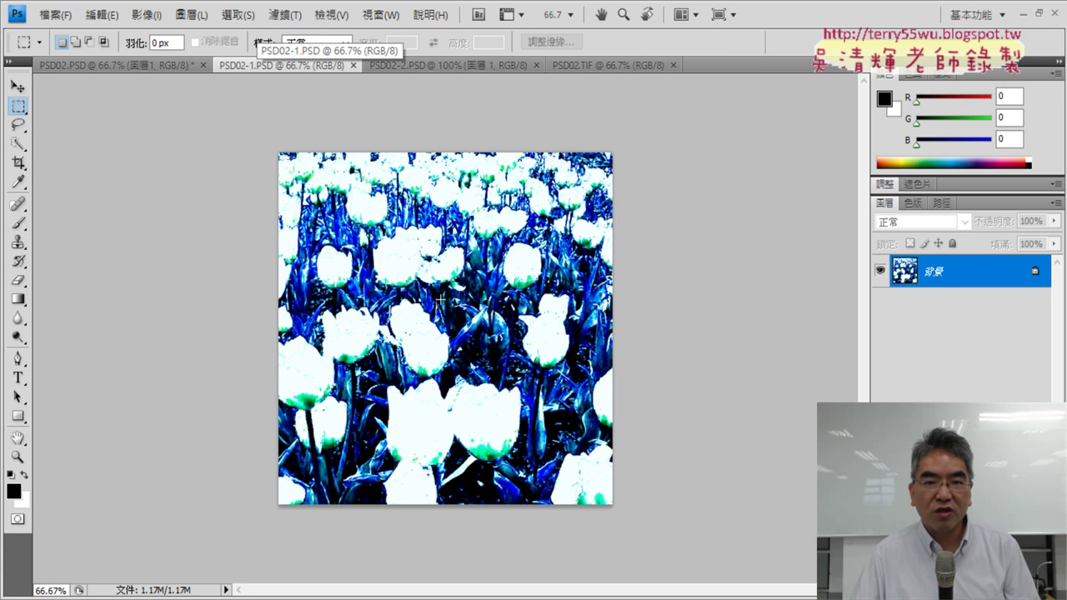
click(600, 63)
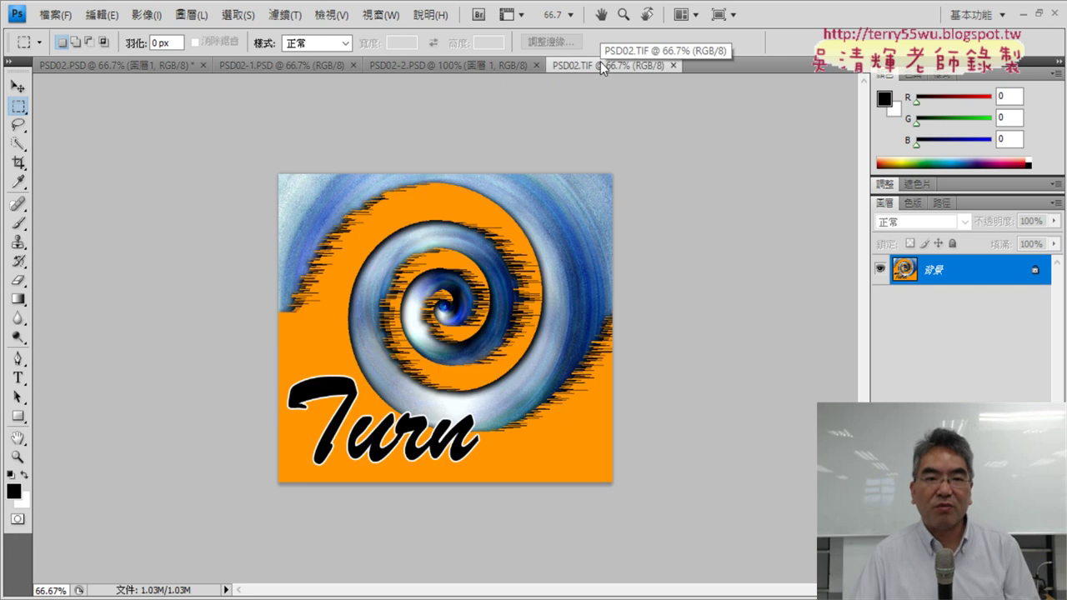
click(291, 67)
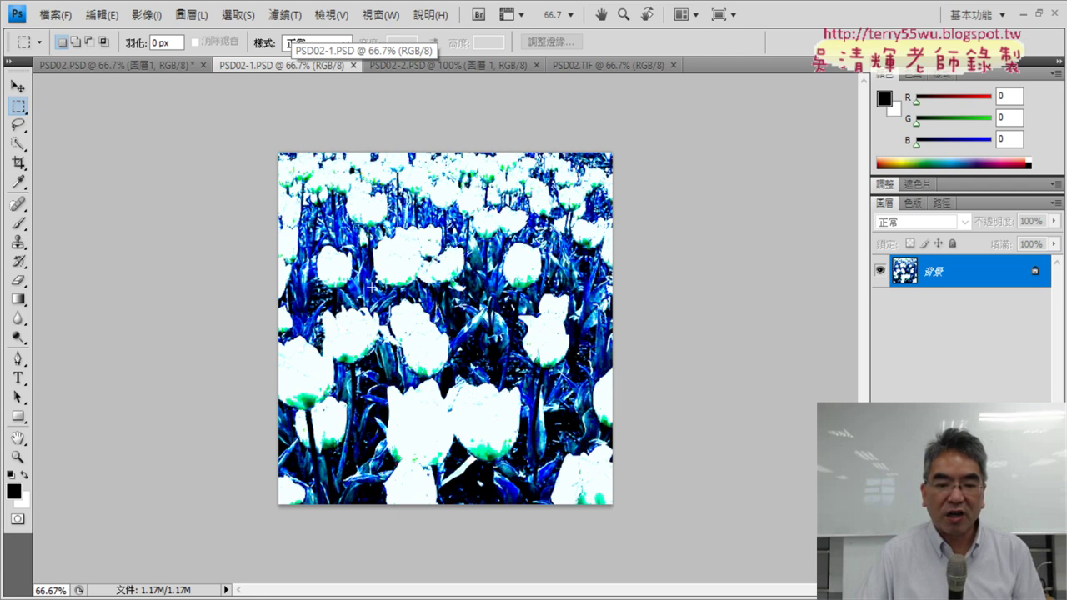
key(alt+Tab)
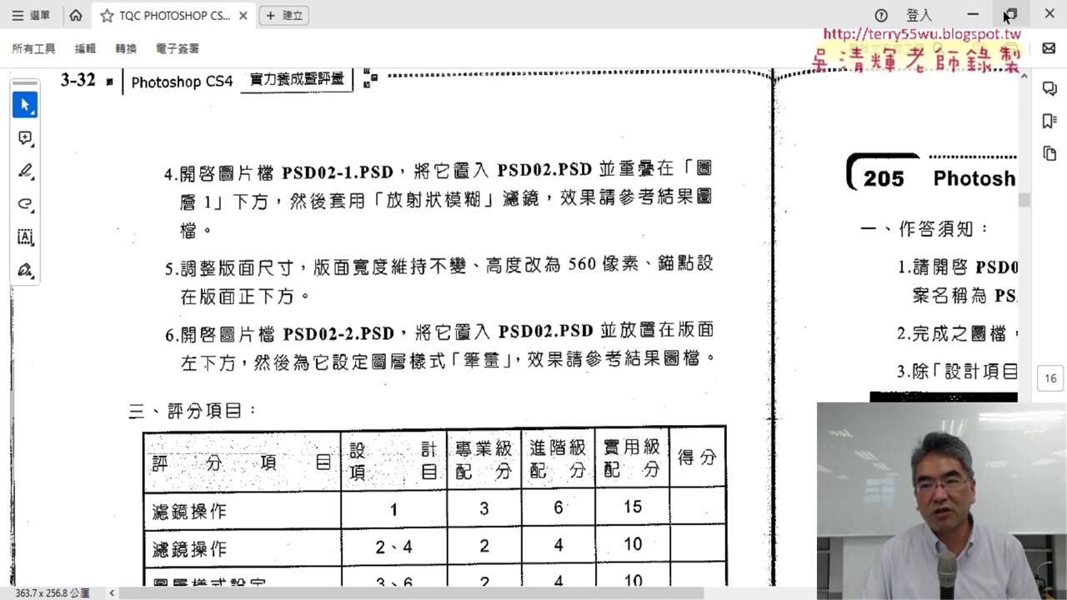
click(972, 14)
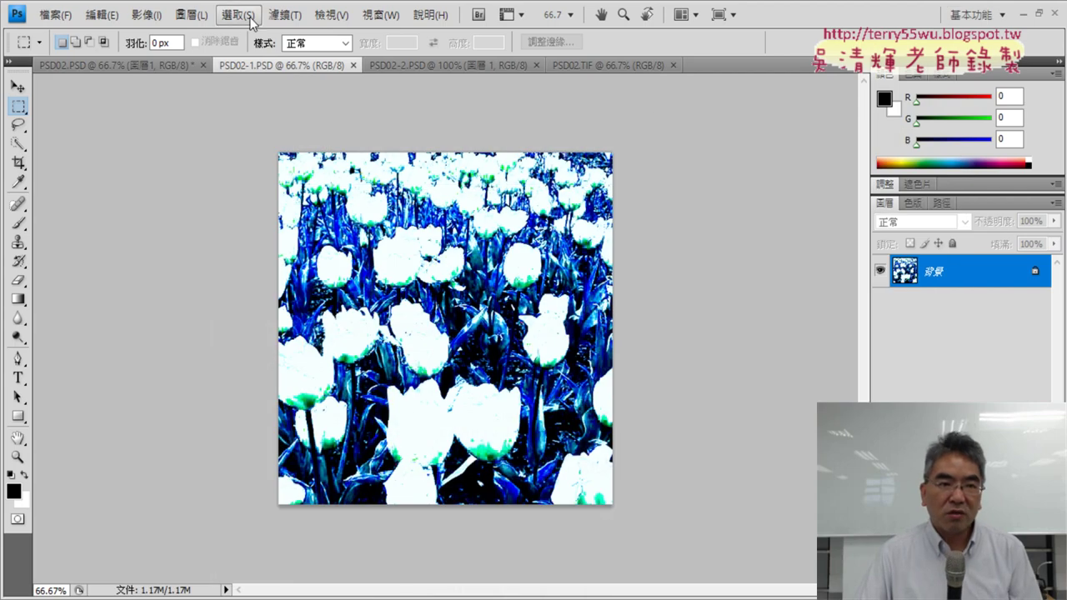
click(285, 17)
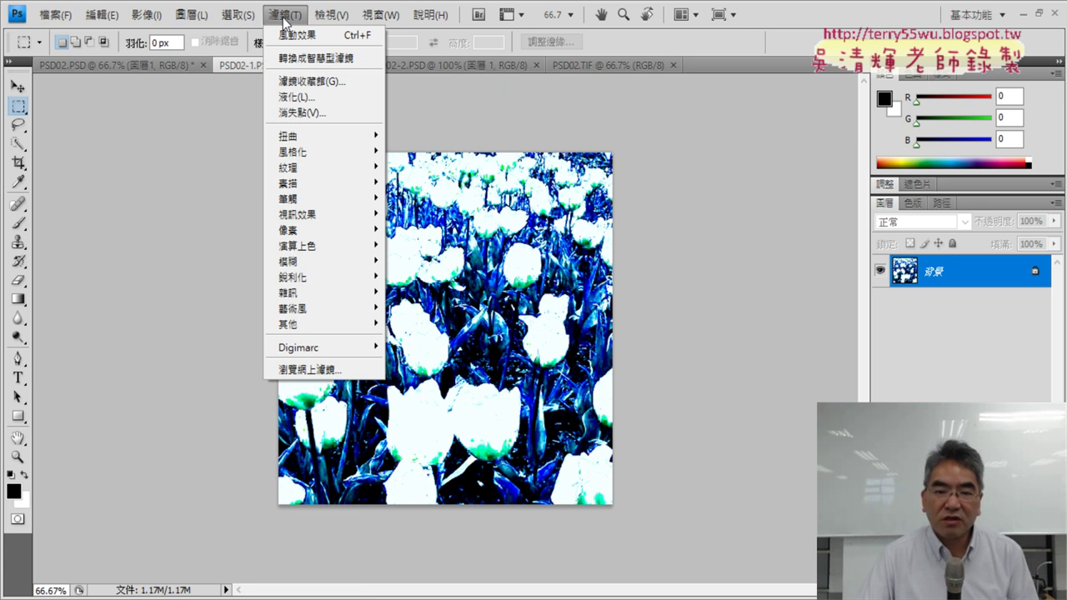
key(alt+Tab)
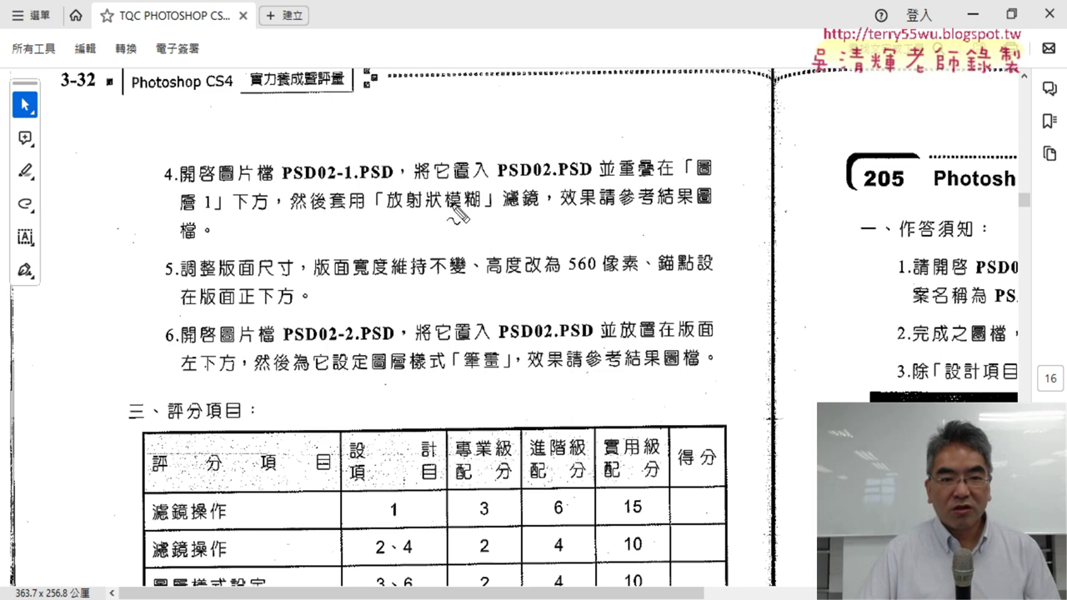
drag(393, 210, 480, 219)
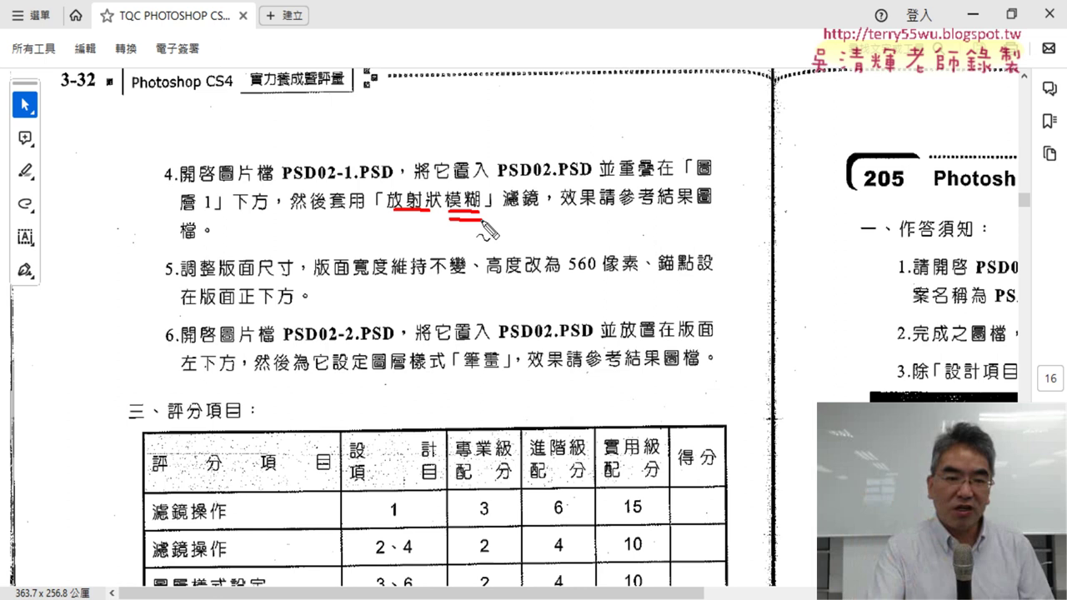
key(Escape)
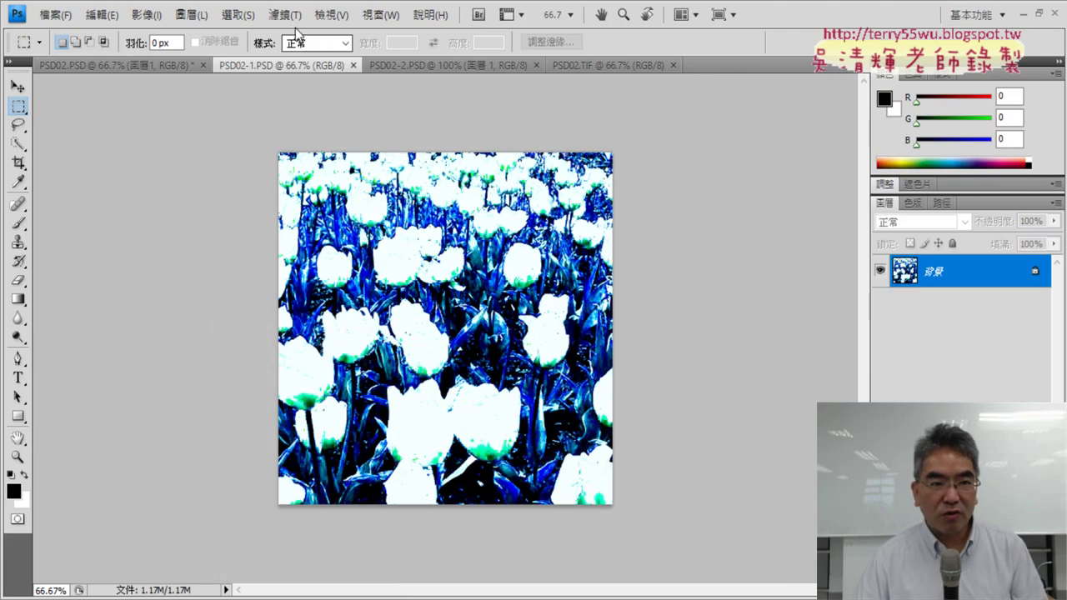
click(285, 15)
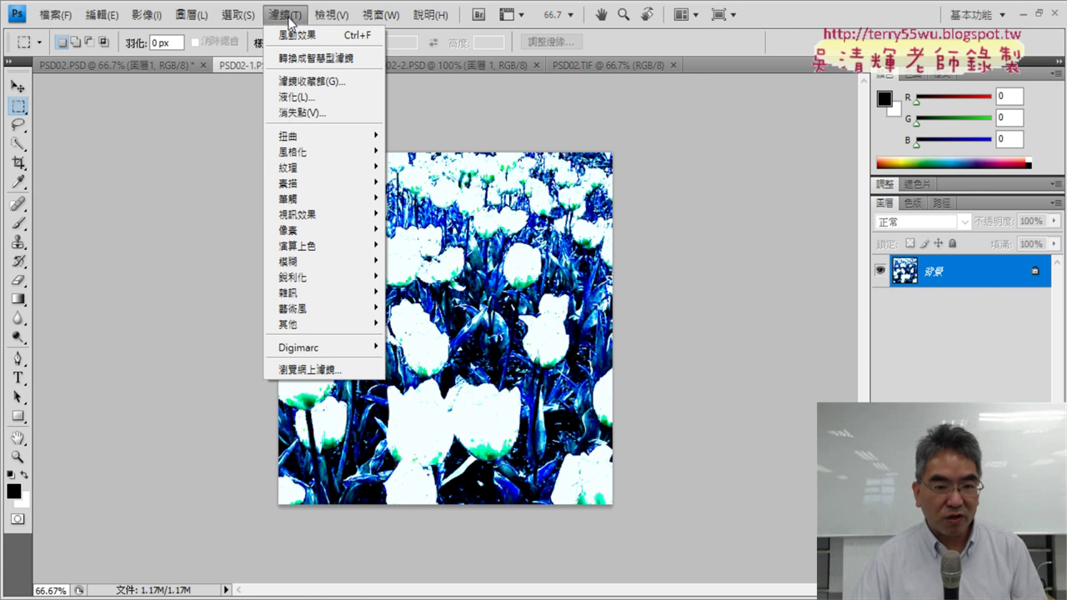
mouse_move(288, 261)
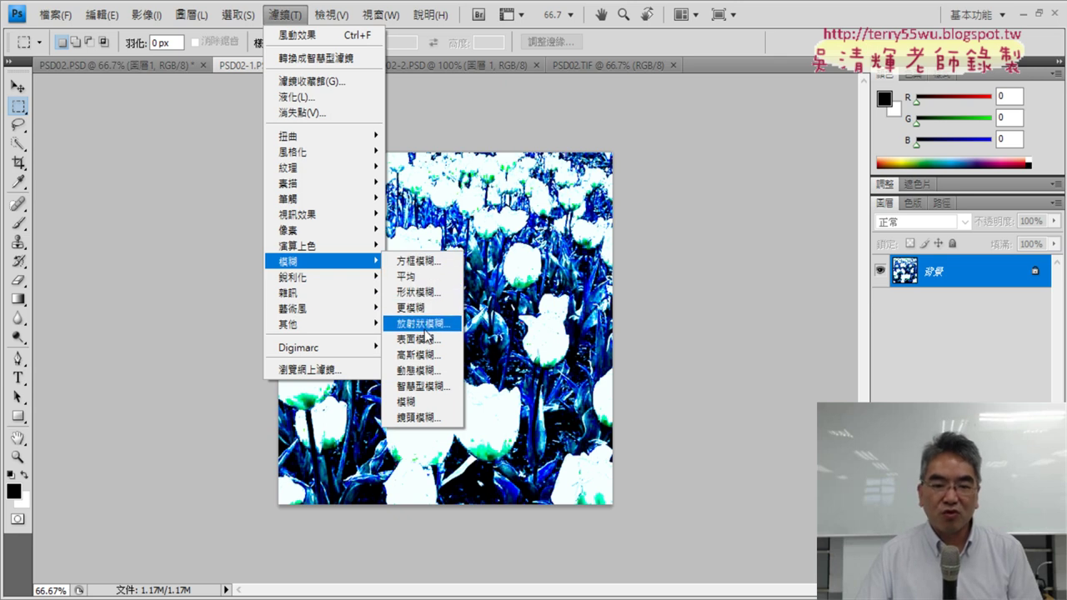
click(425, 327)
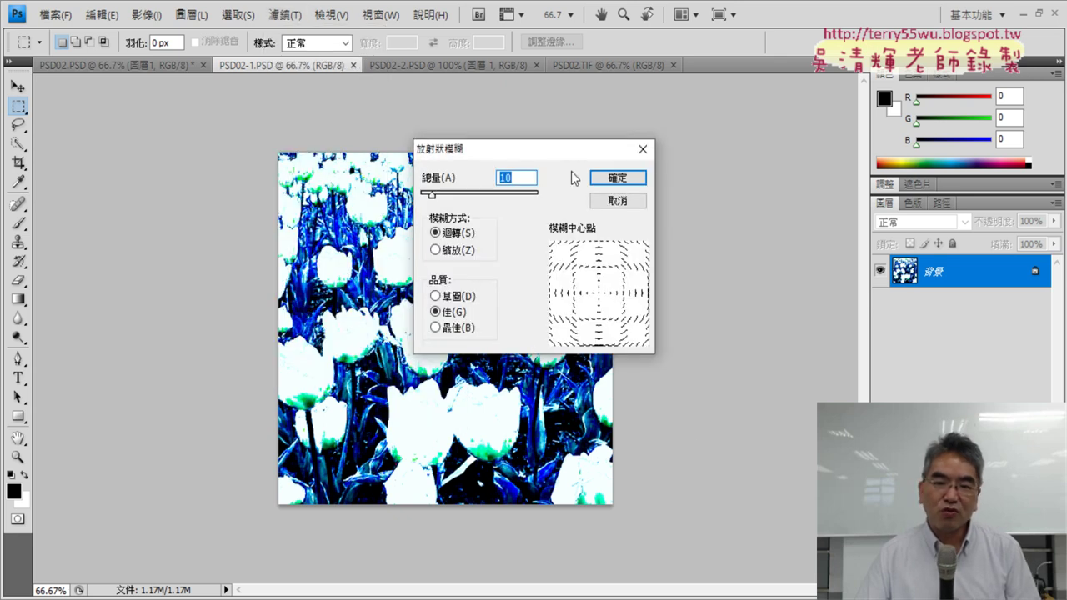
drag(566, 154, 773, 161)
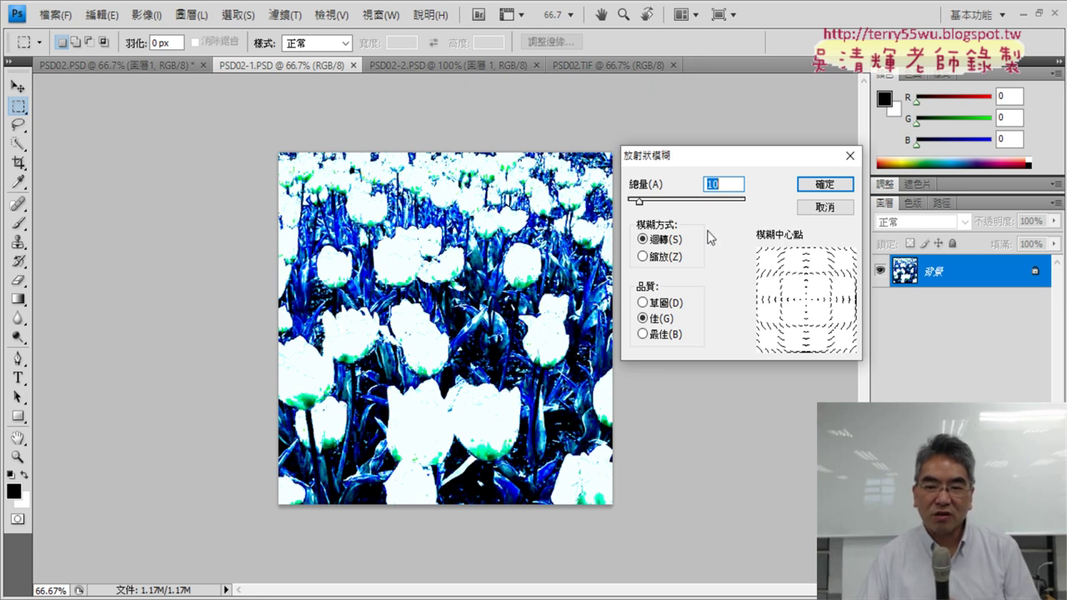
click(660, 259)
click(659, 240)
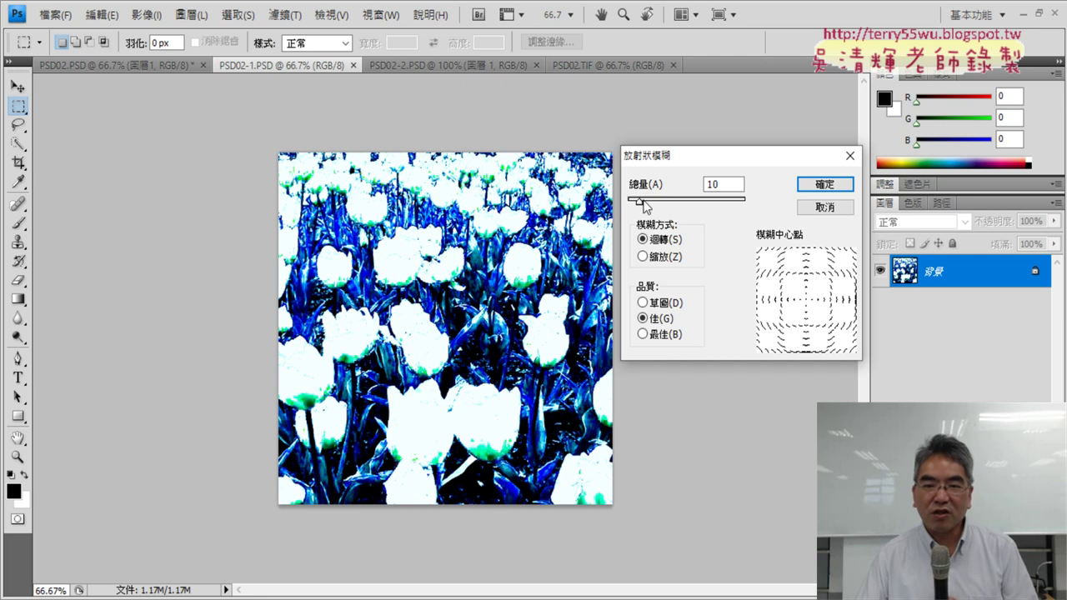
drag(643, 200, 781, 208)
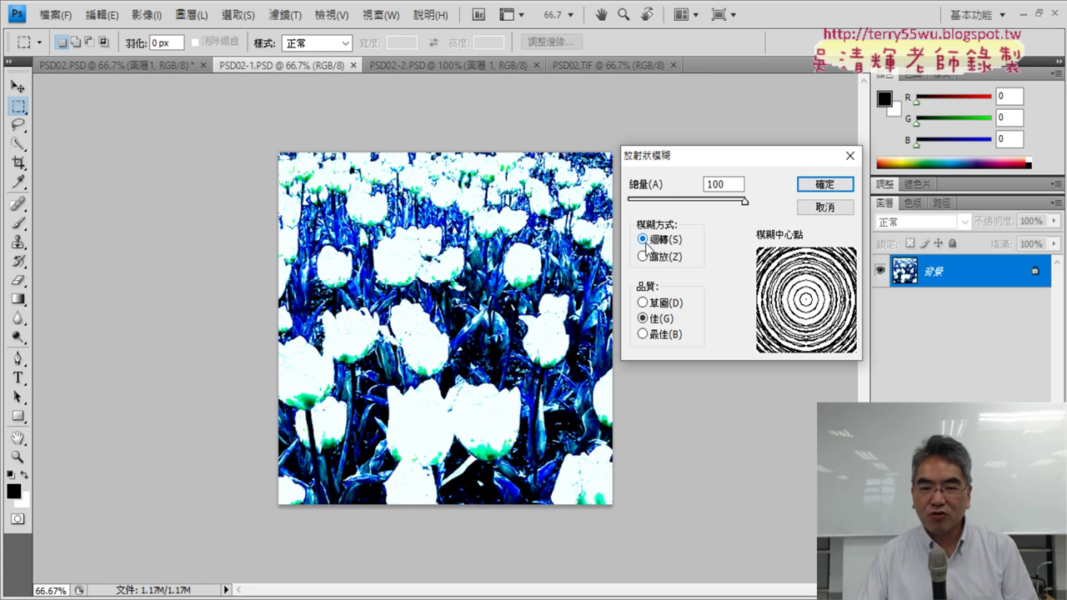
double_click(722, 184)
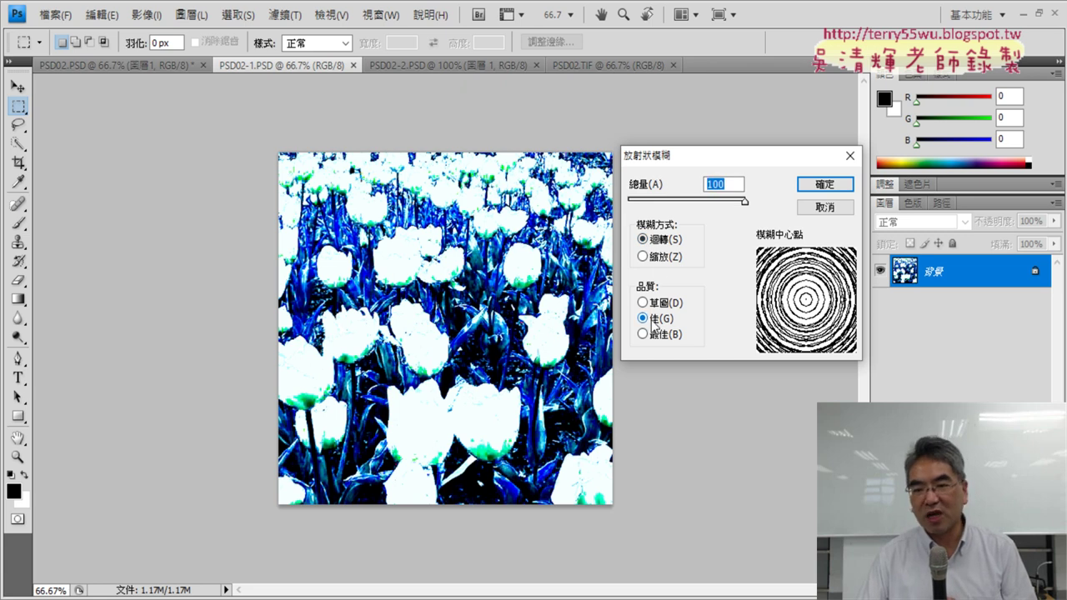
click(820, 184)
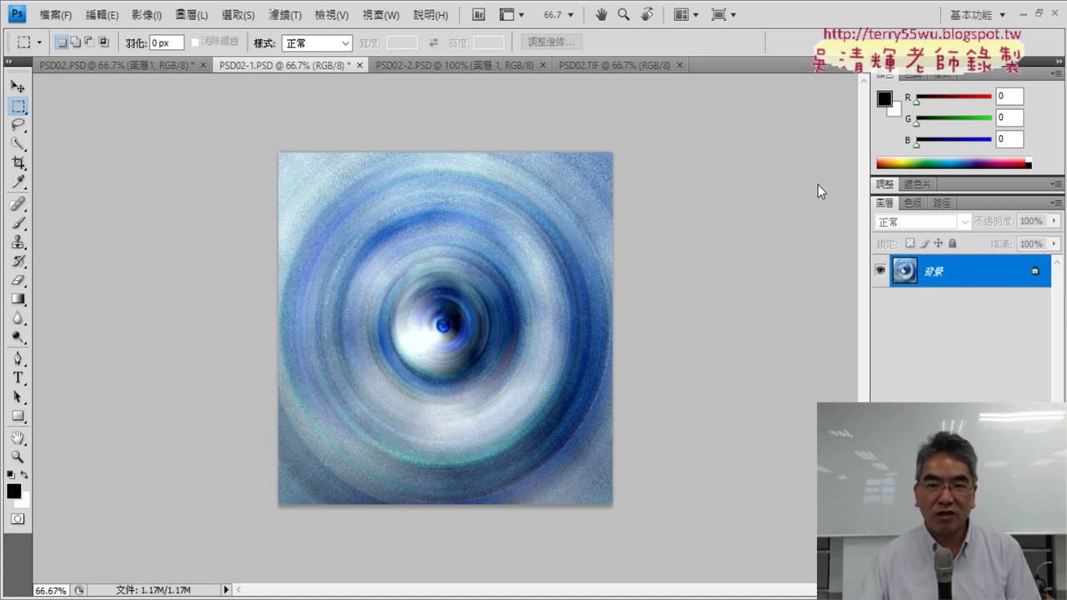
click(619, 70)
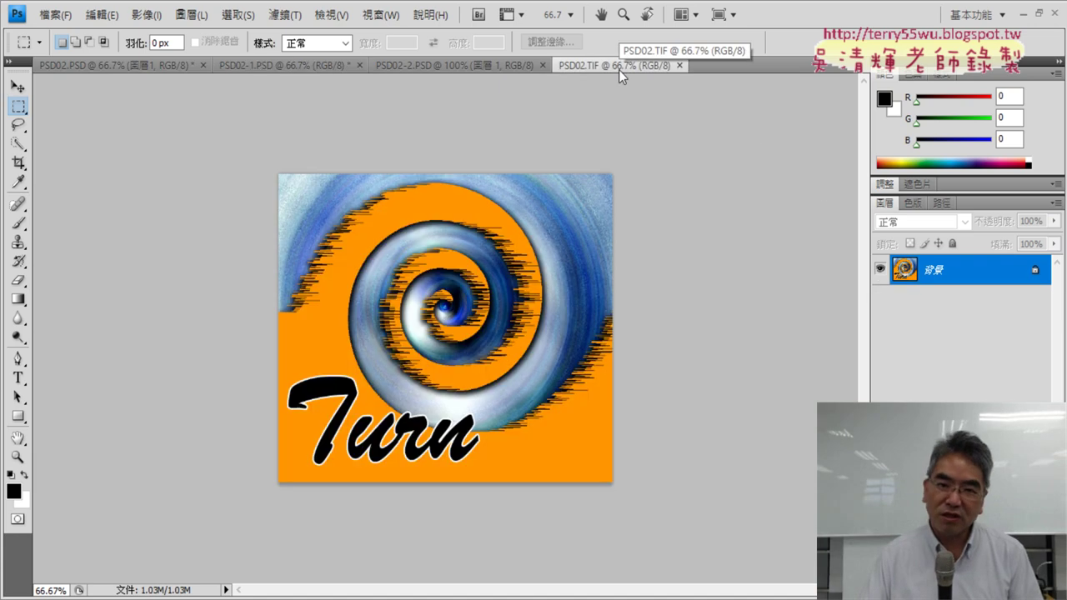
click(300, 65)
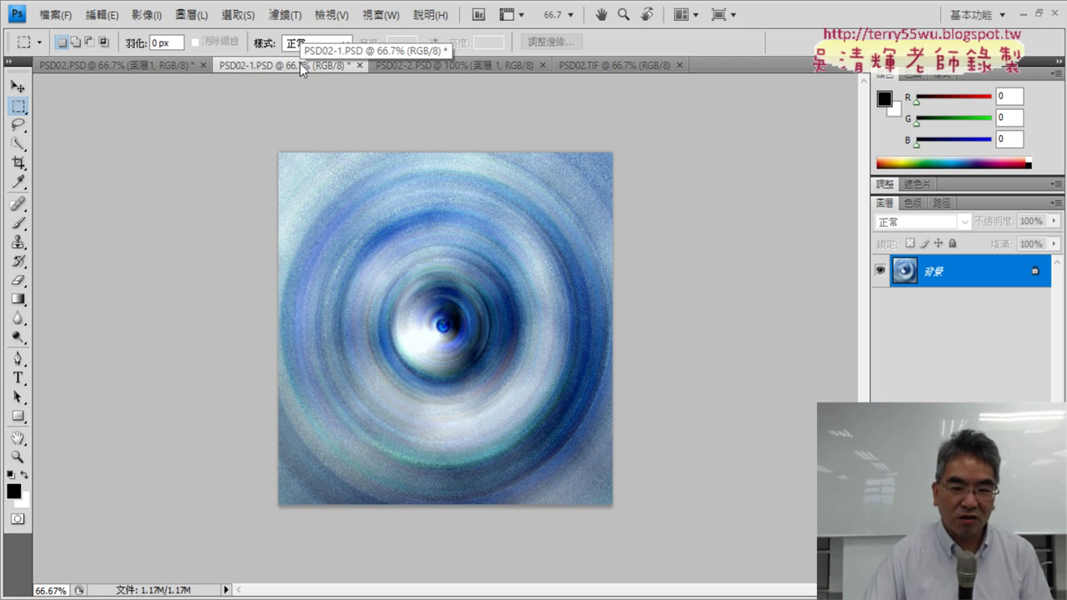
key(ctrl+z)
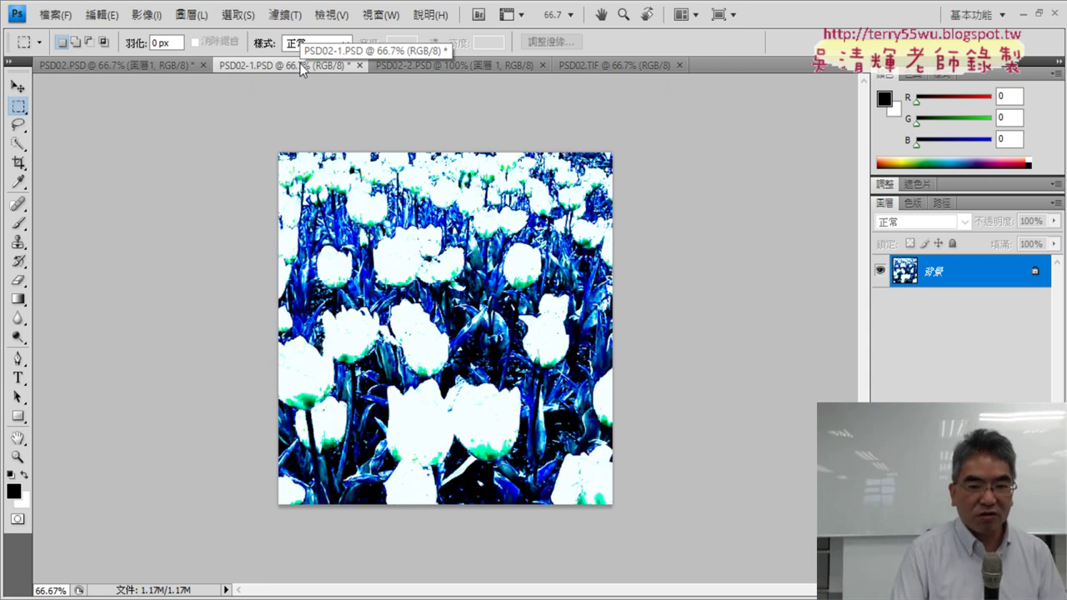
click(285, 14)
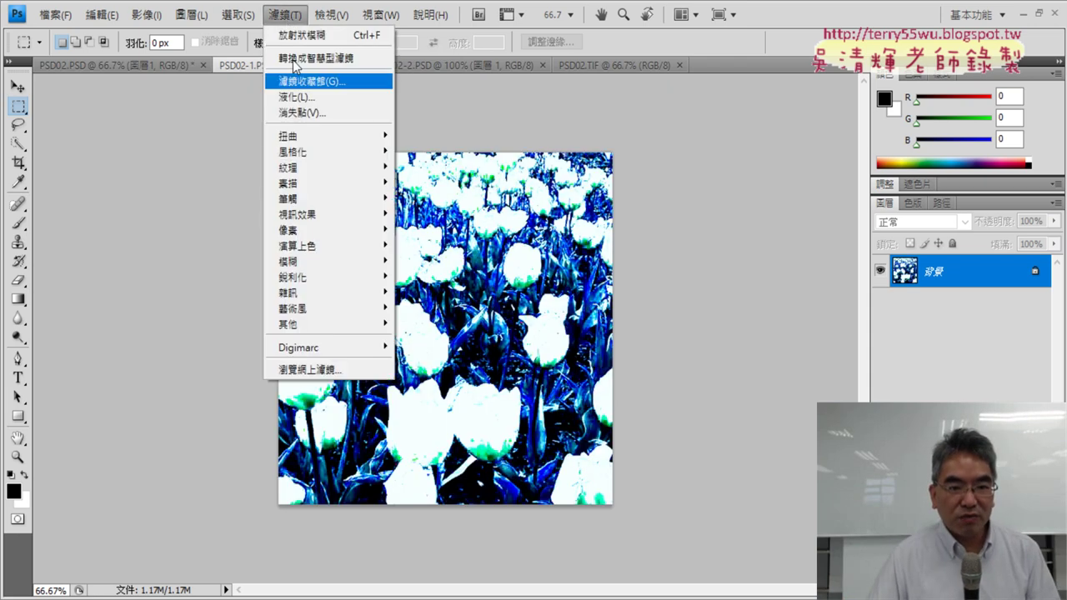
mouse_move(328, 261)
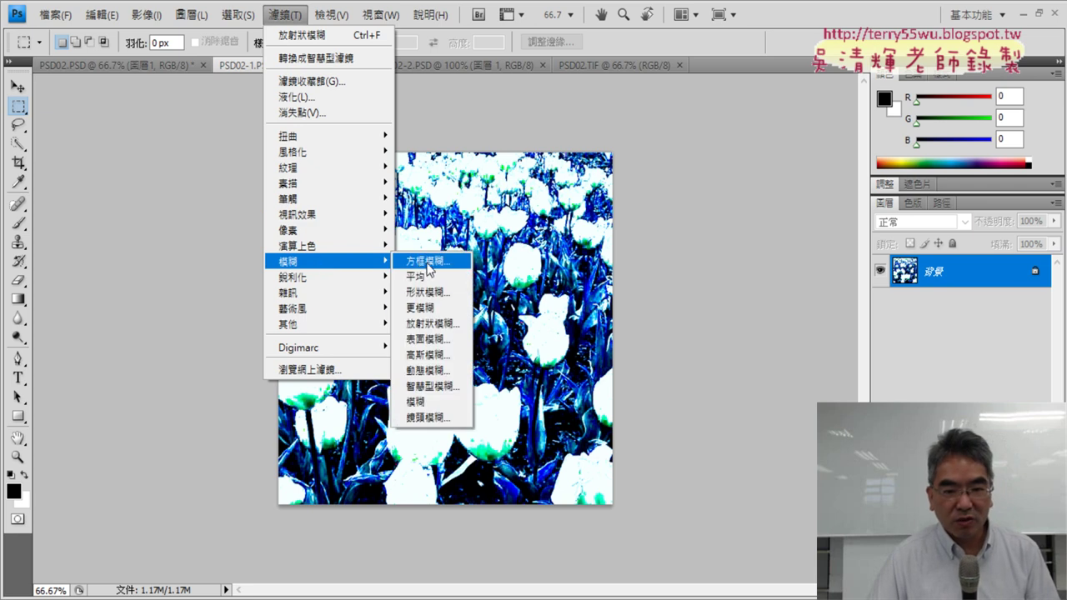
click(435, 324)
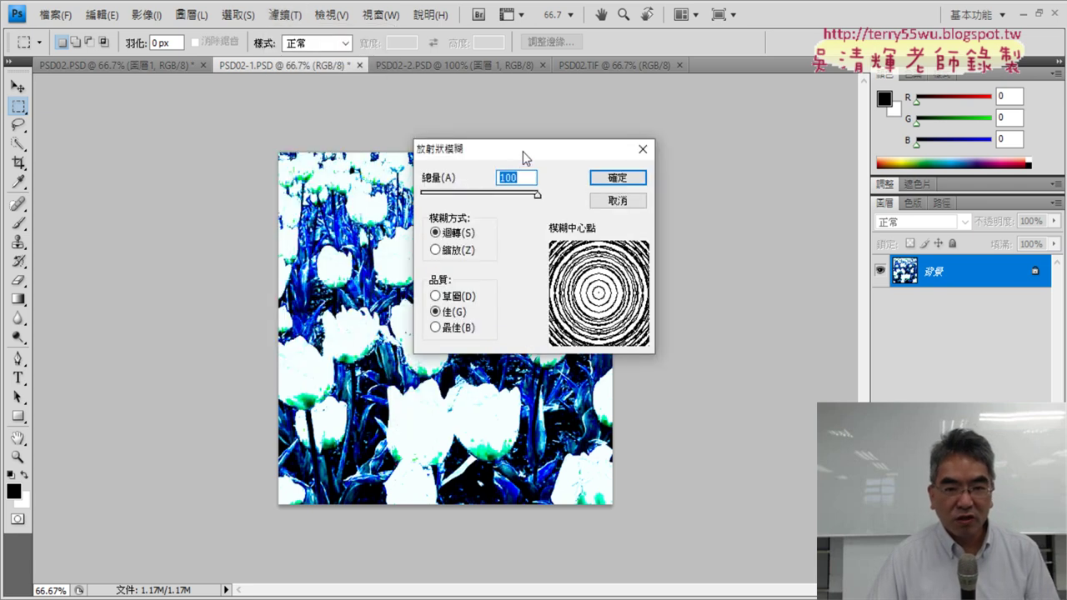
drag(526, 157, 666, 154)
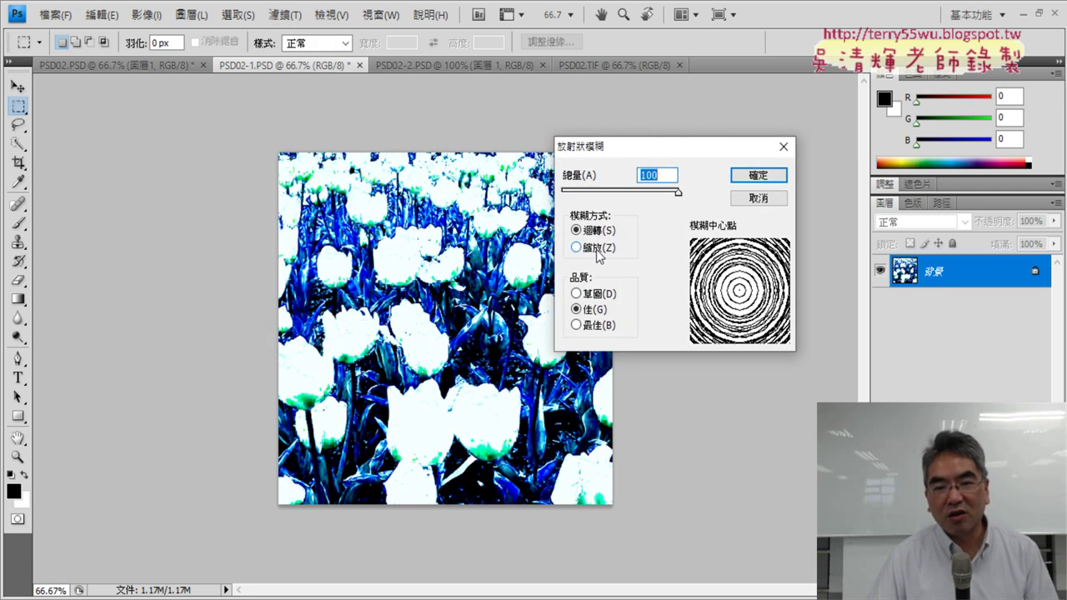
click(576, 247)
click(758, 175)
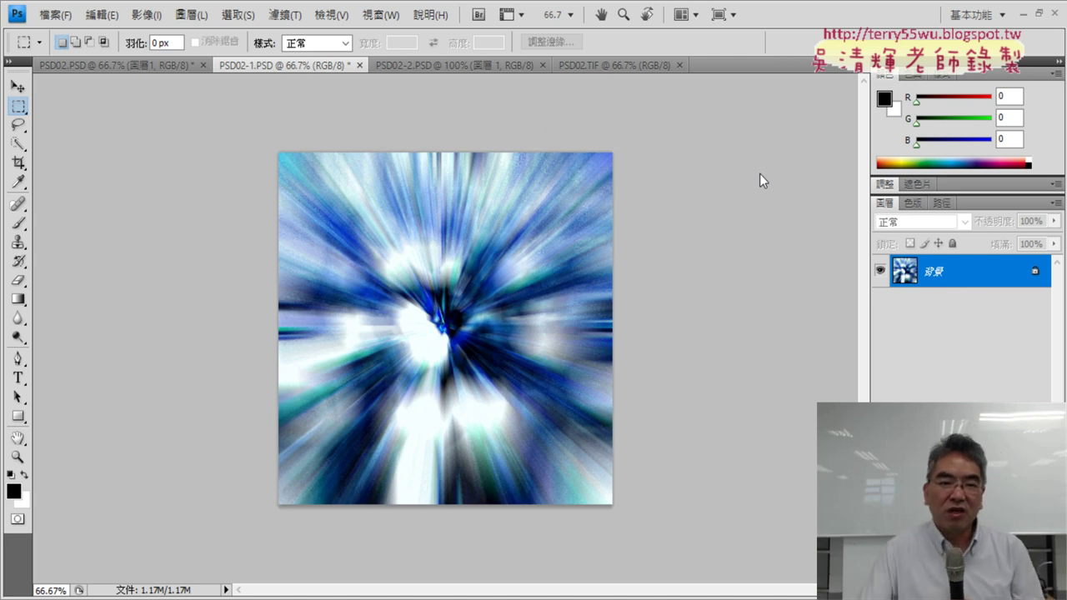
key(ctrl+z)
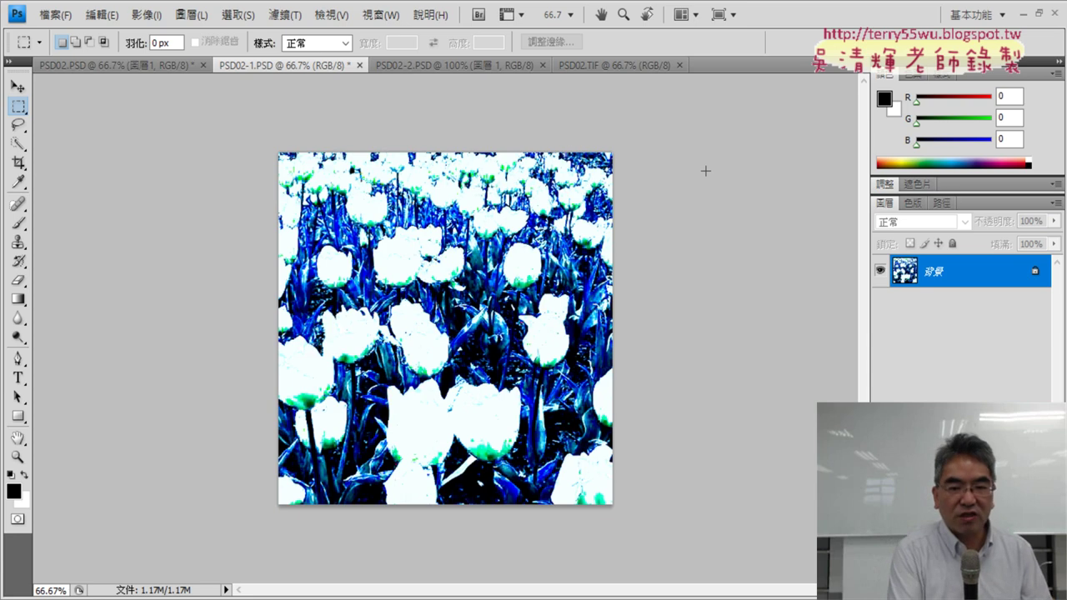
click(284, 15)
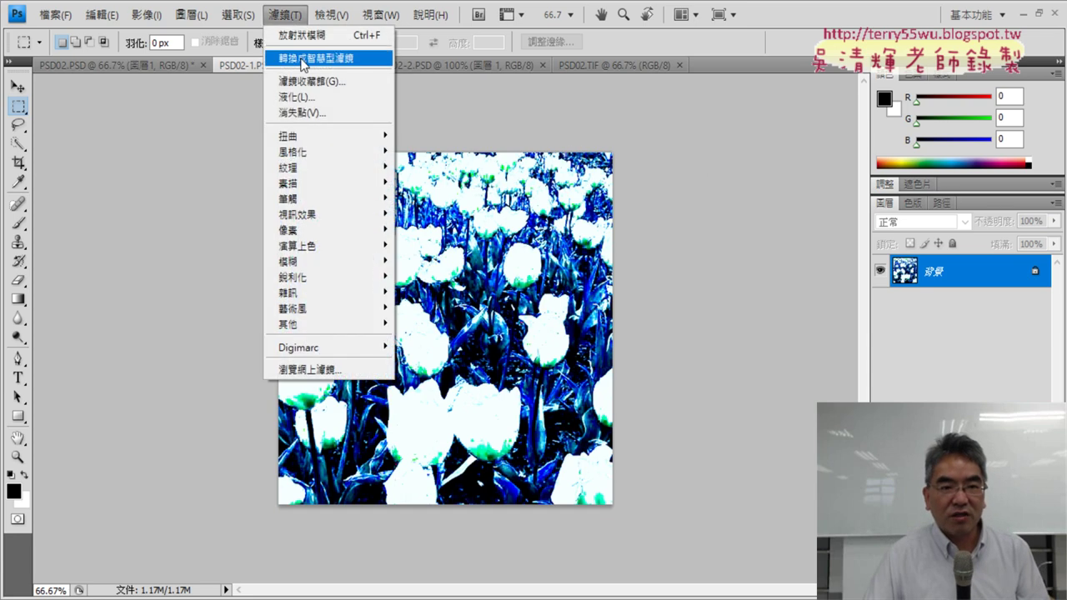
mouse_move(323, 261)
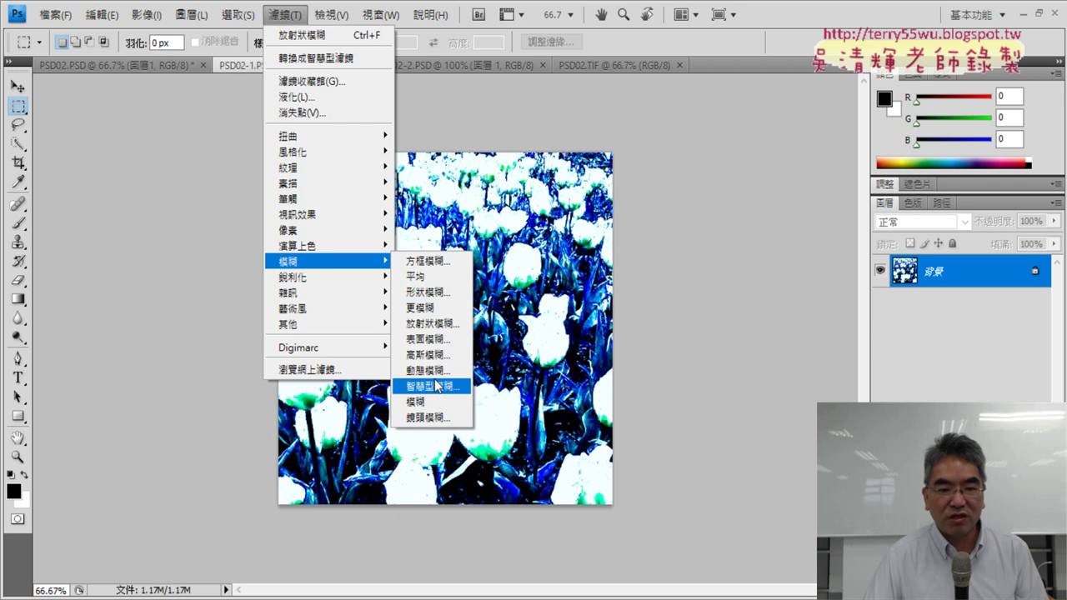
click(437, 323)
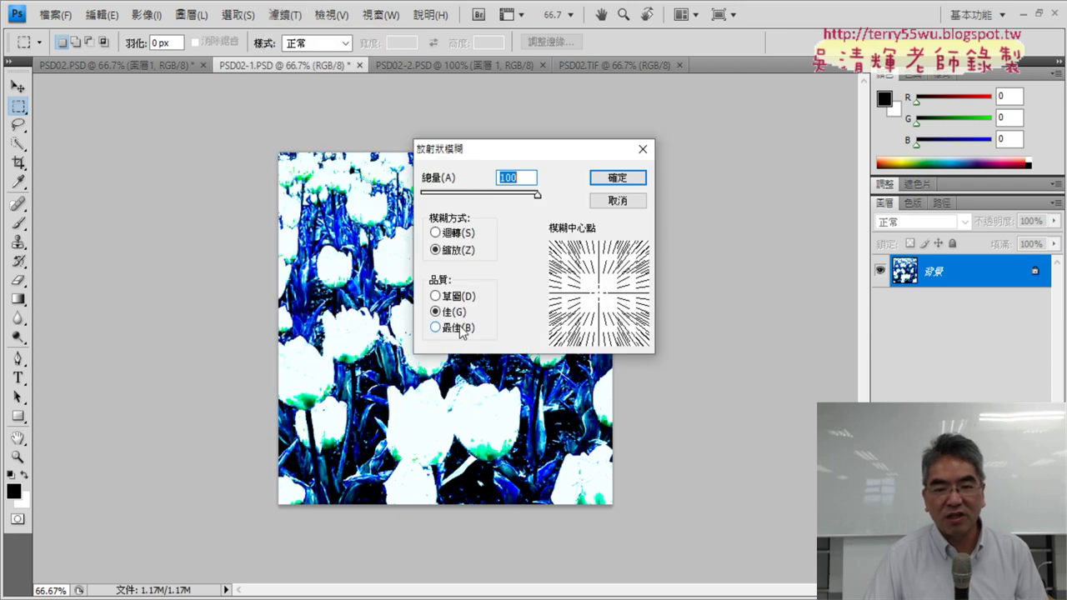
drag(537, 195, 464, 196)
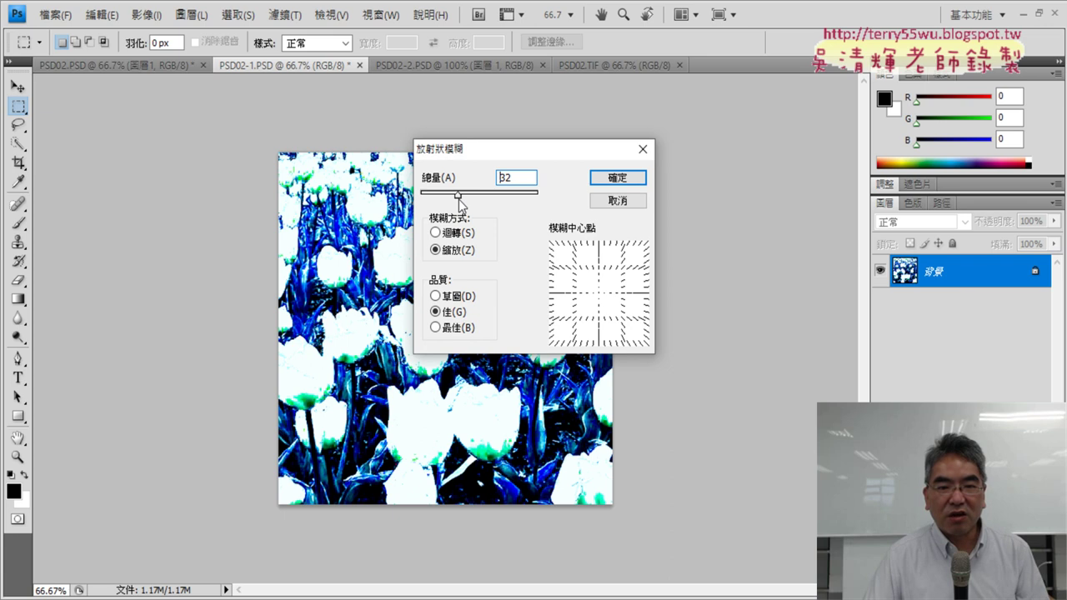
drag(539, 153, 722, 150)
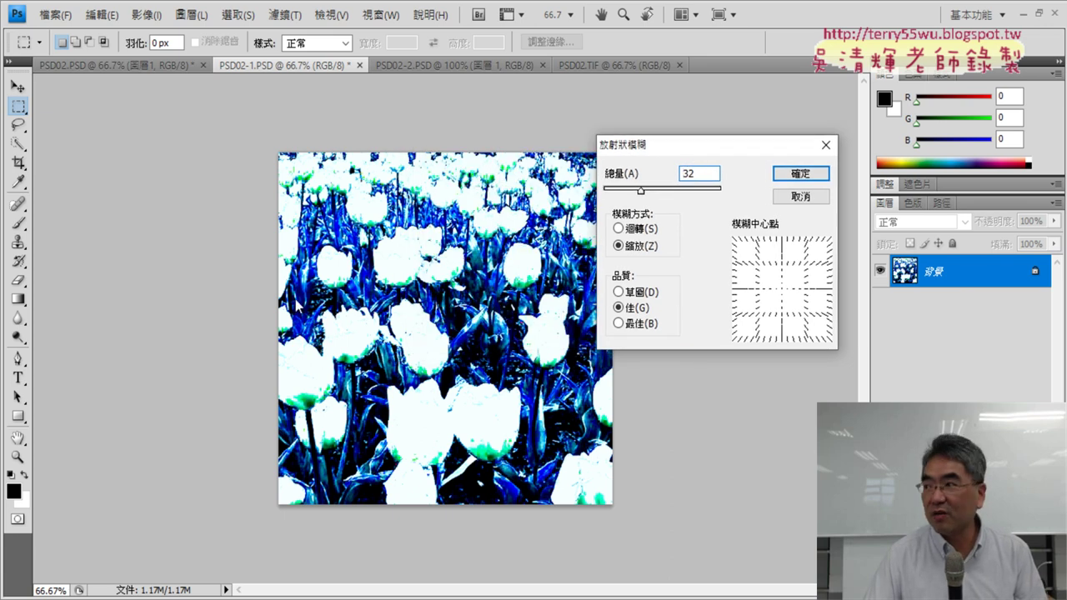
click(791, 171)
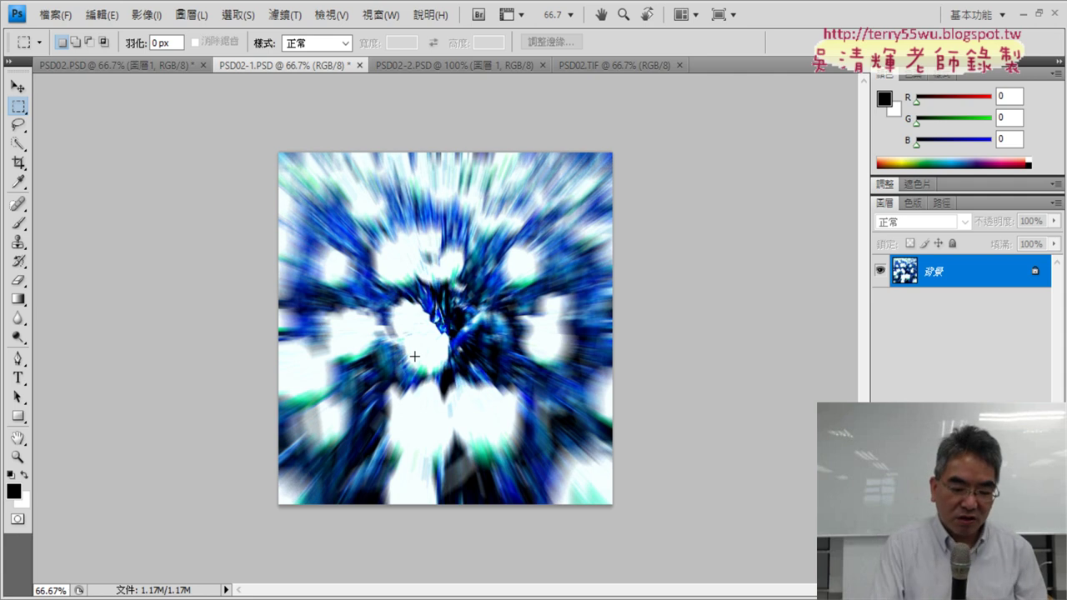
key(ctrl+z)
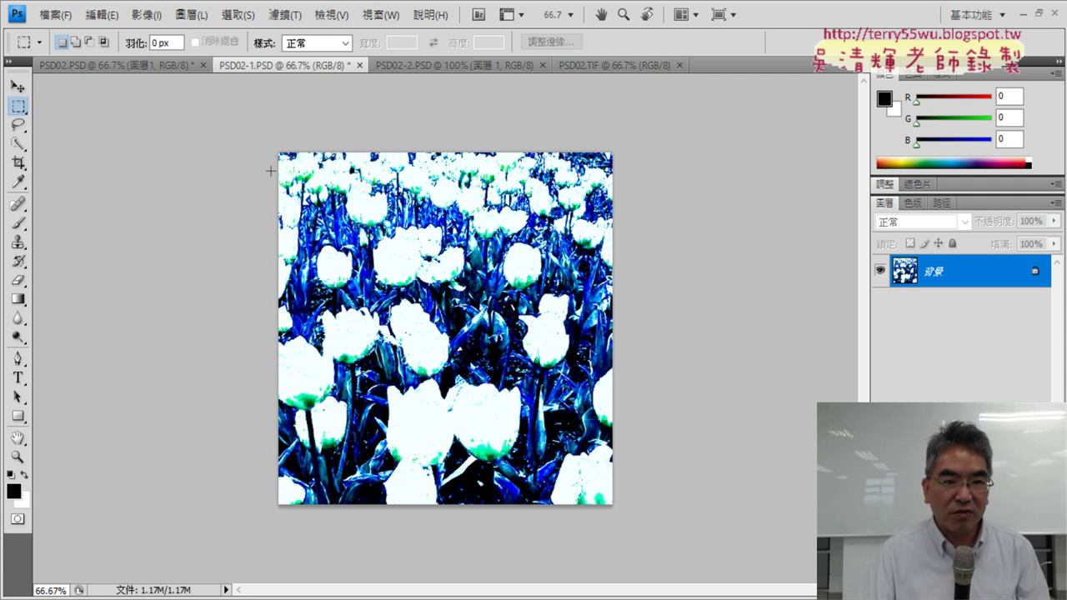
Step: Apply a Radial Blur with Spin method at amount 100 to PSD02-1.PSD's blue image
click(284, 15)
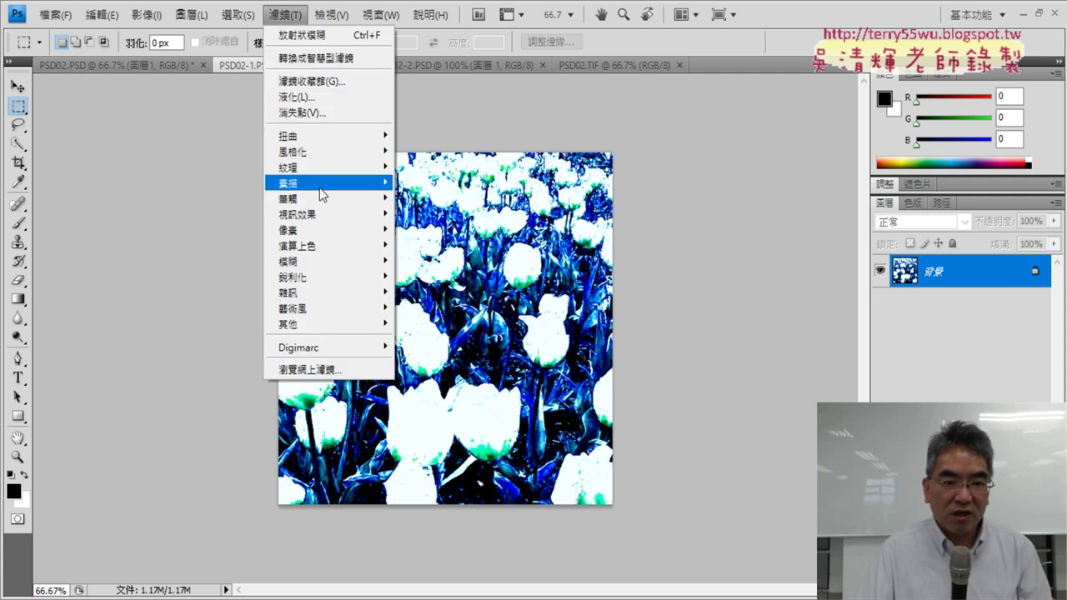
mouse_move(325, 261)
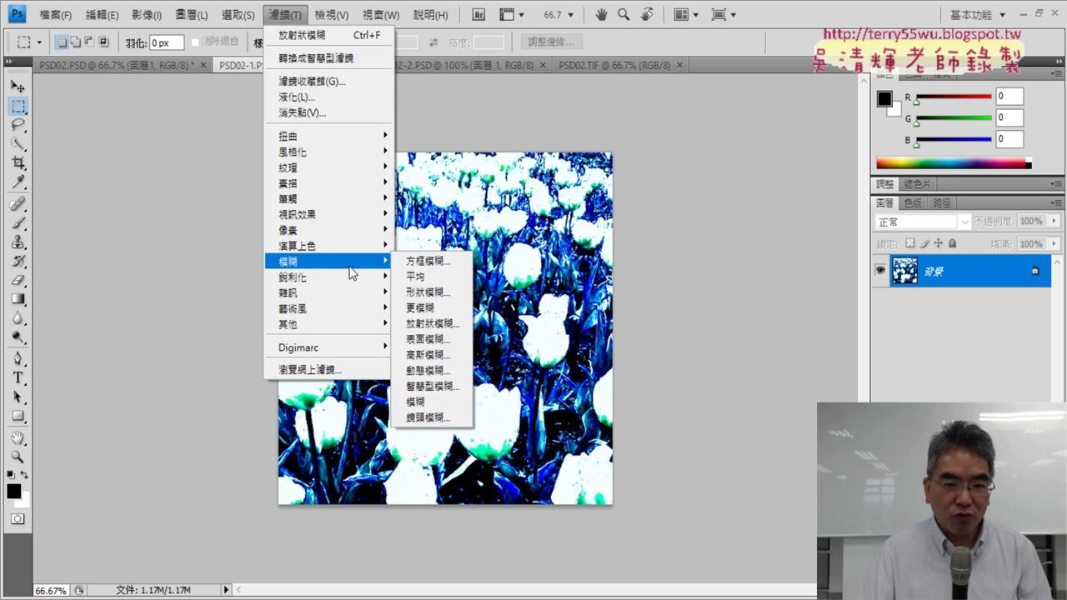
click(456, 325)
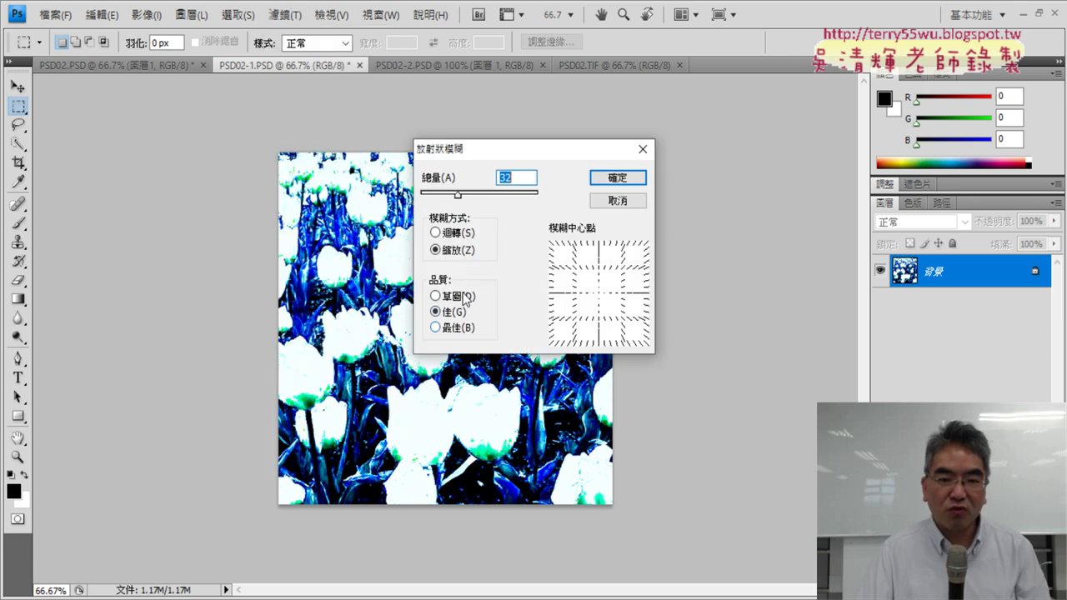
drag(459, 194, 537, 194)
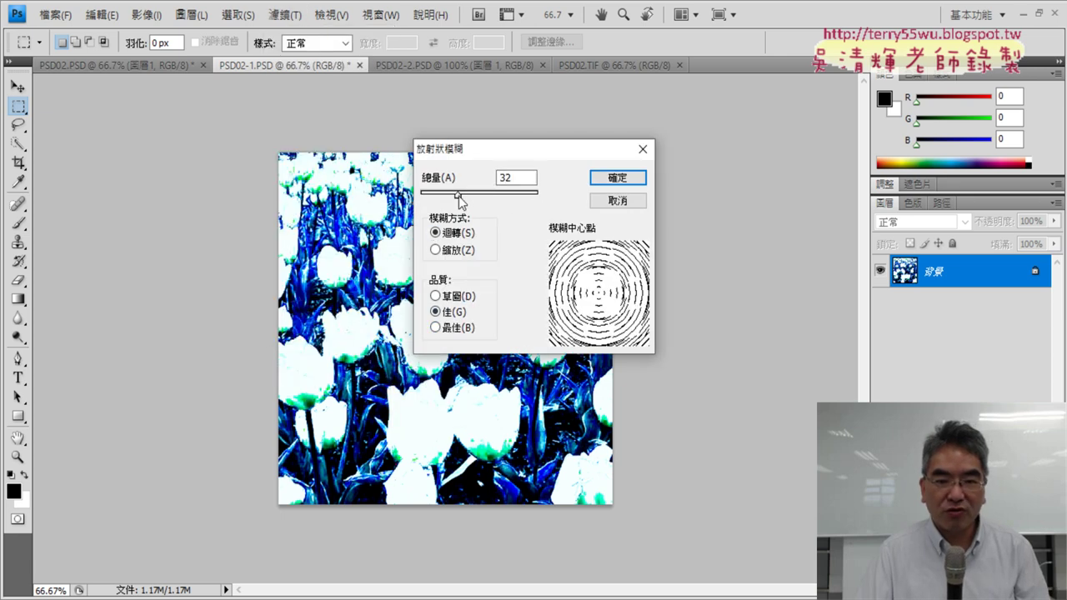
click(617, 178)
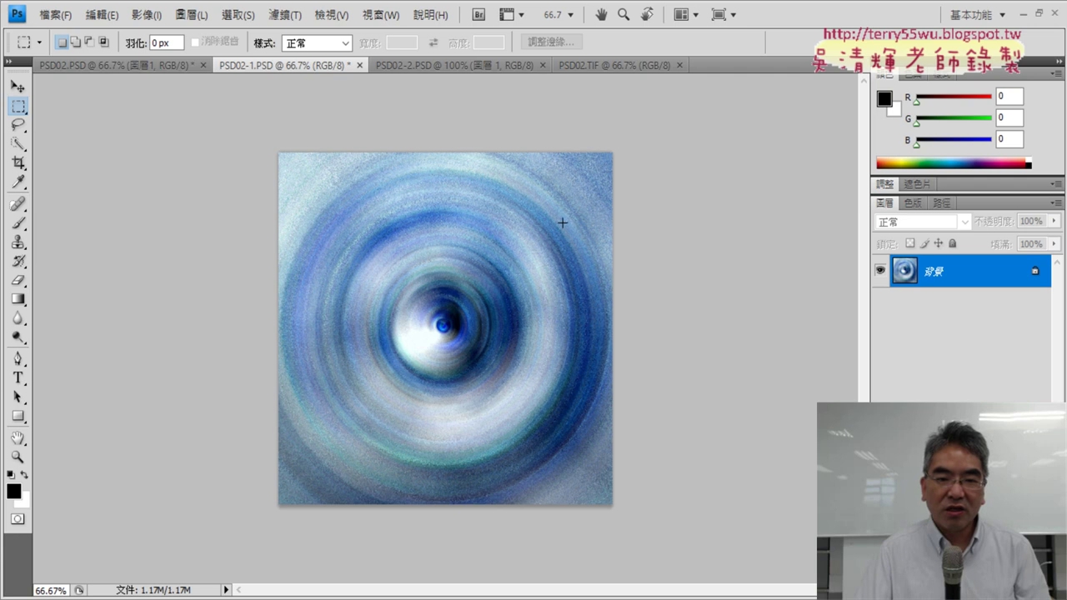
right_click(951, 278)
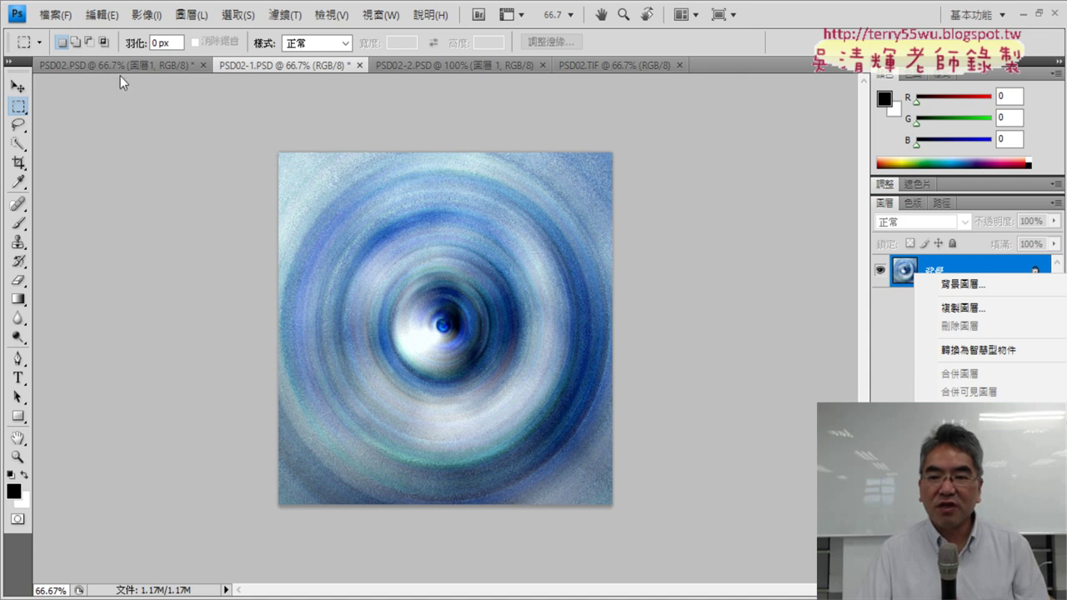
Step: Duplicate the blurred 背景 layer into the PSD02.PSD document as 背景 拷貝
click(967, 309)
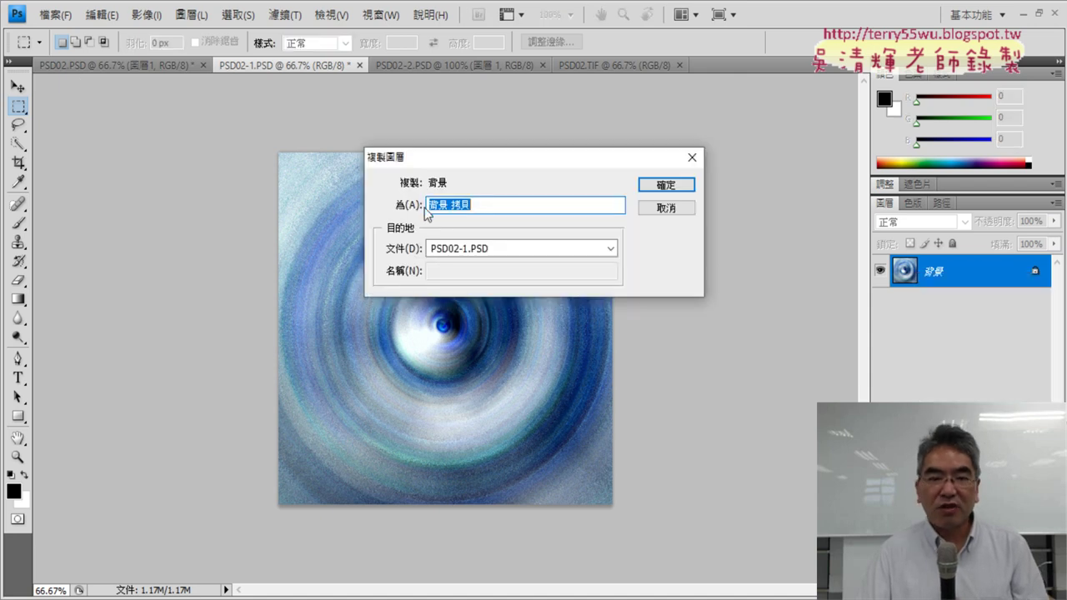
drag(502, 169, 507, 267)
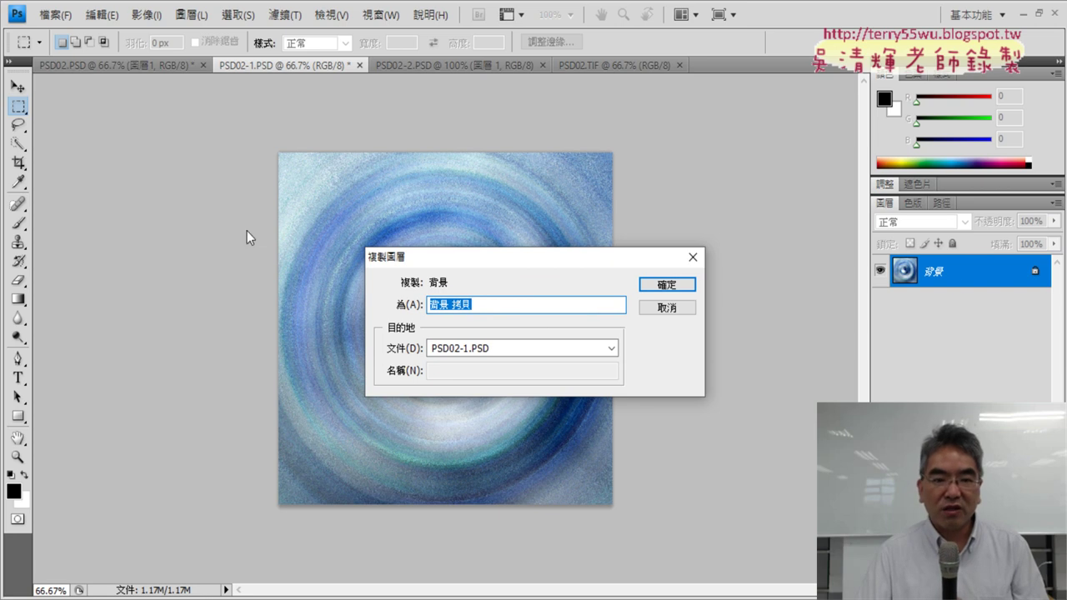
click(501, 350)
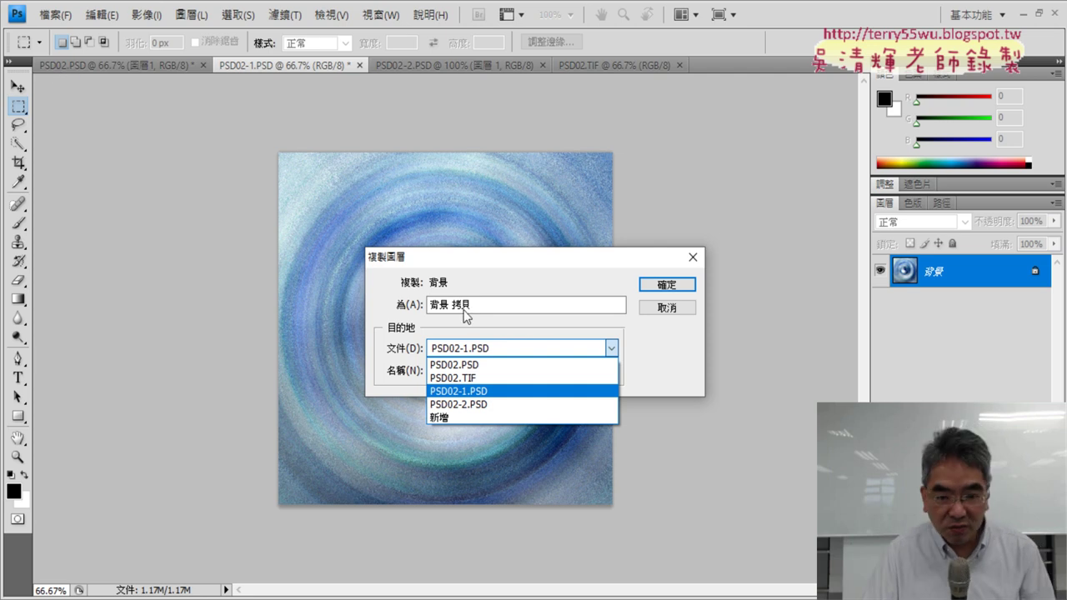
click(476, 365)
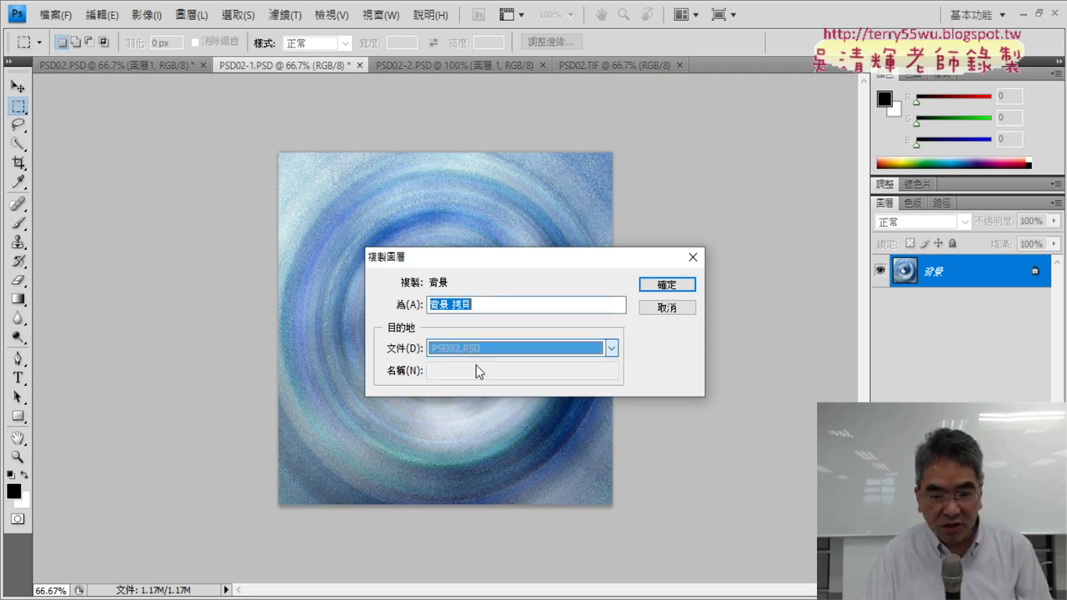
click(683, 287)
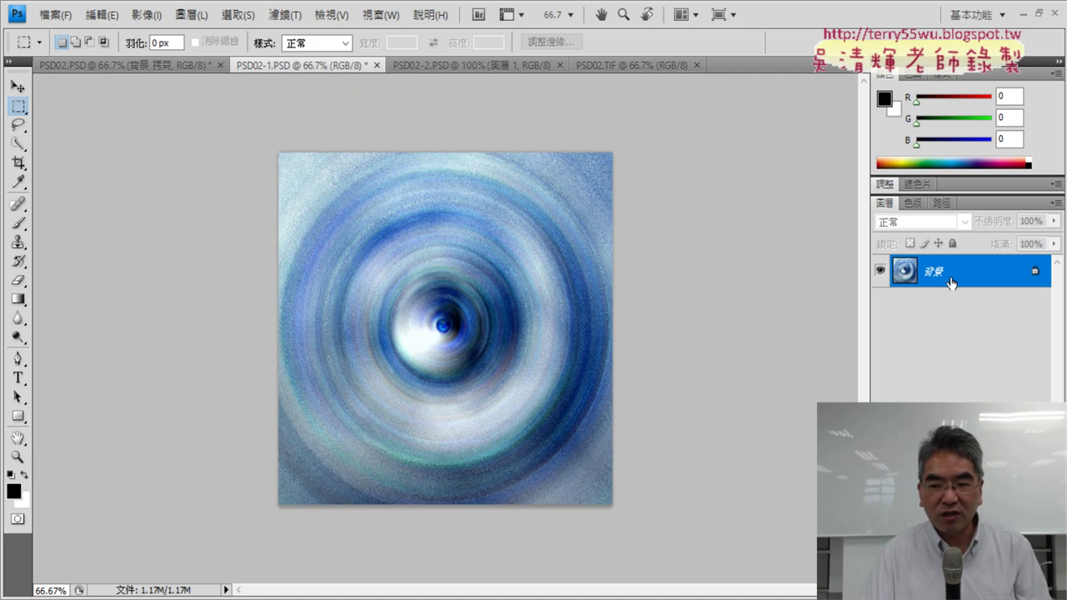
Step: In PSD02.PSD, drag 背景 拷貝 below 圖層1, then delete that layer
click(113, 61)
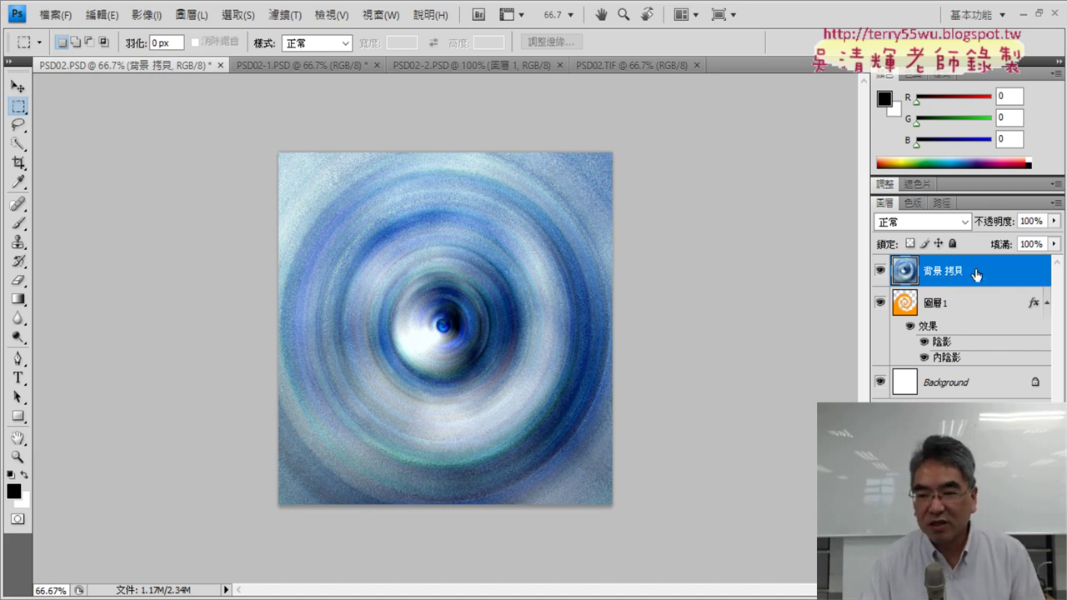
drag(976, 275, 980, 352)
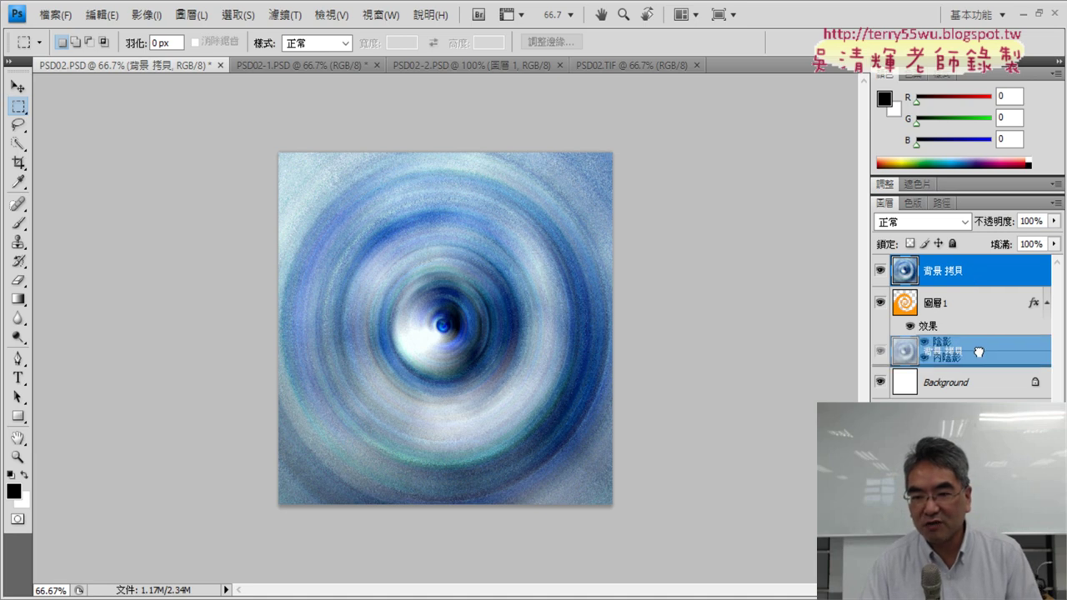
drag(979, 351, 980, 357)
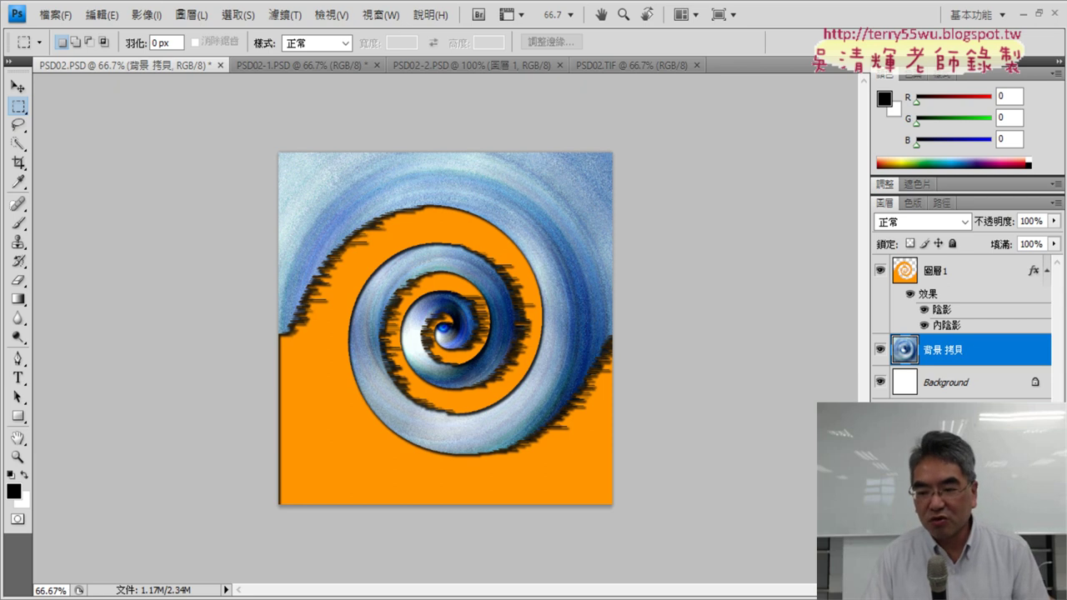
key(Delete)
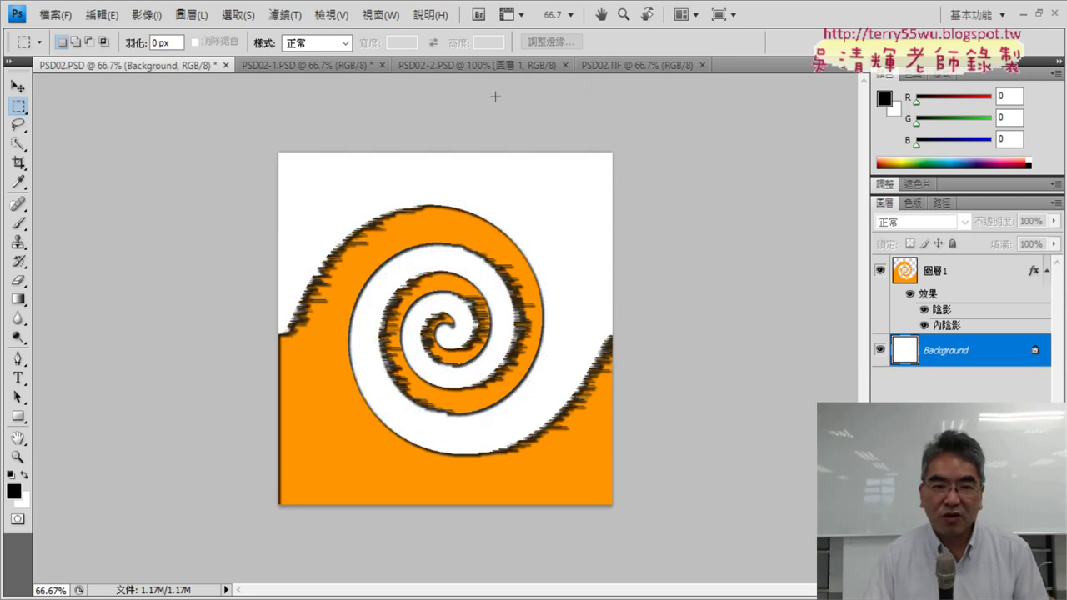
Step: Select all of PSD02-1.PSD's swirl and paste it into PSD02.PSD as a new layer
click(325, 65)
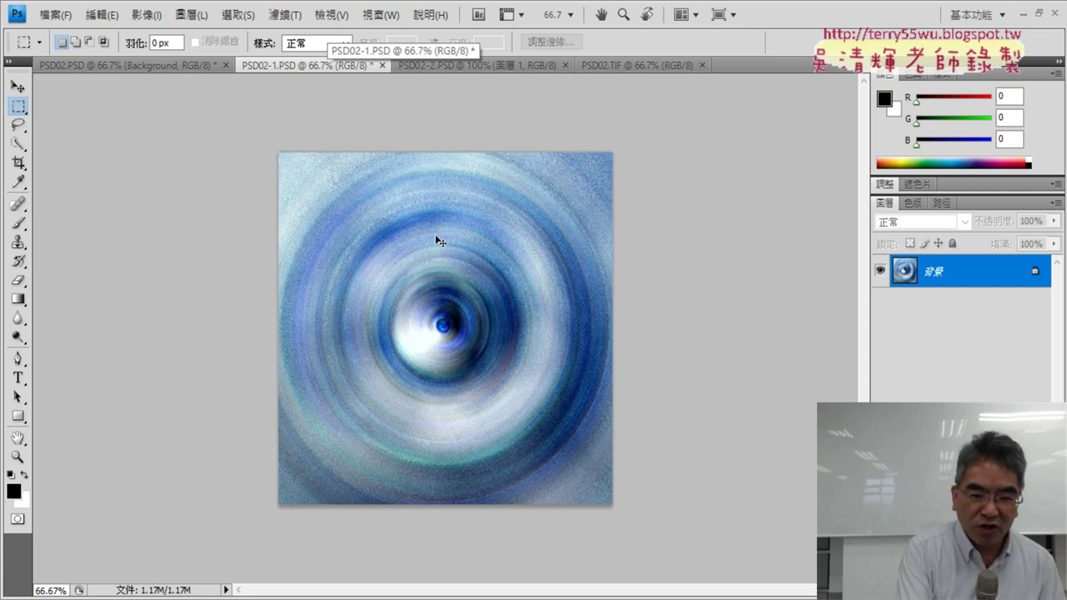
key(ctrl+a)
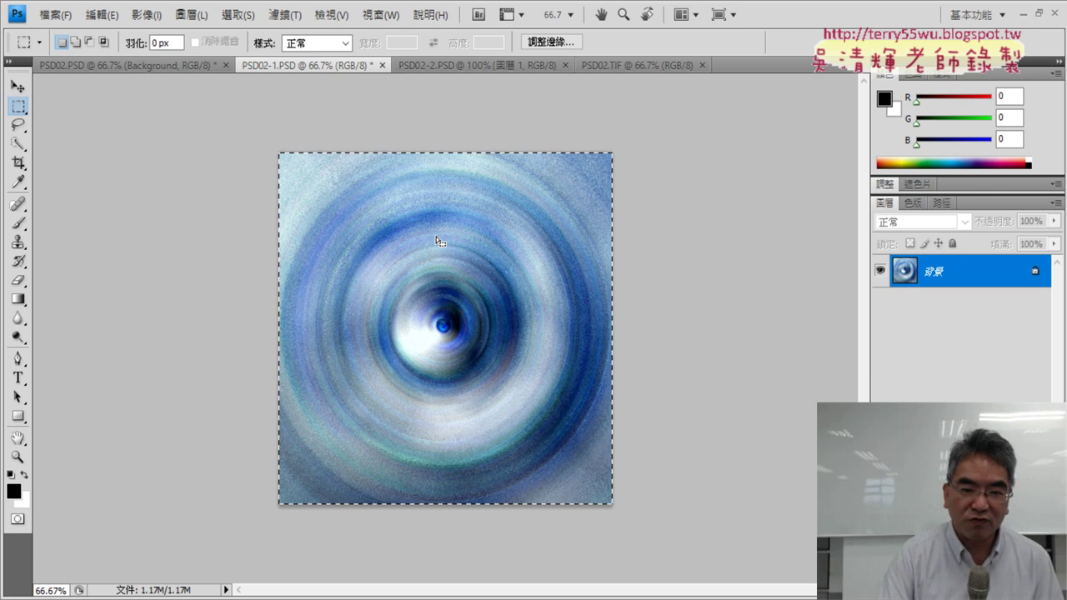
click(142, 61)
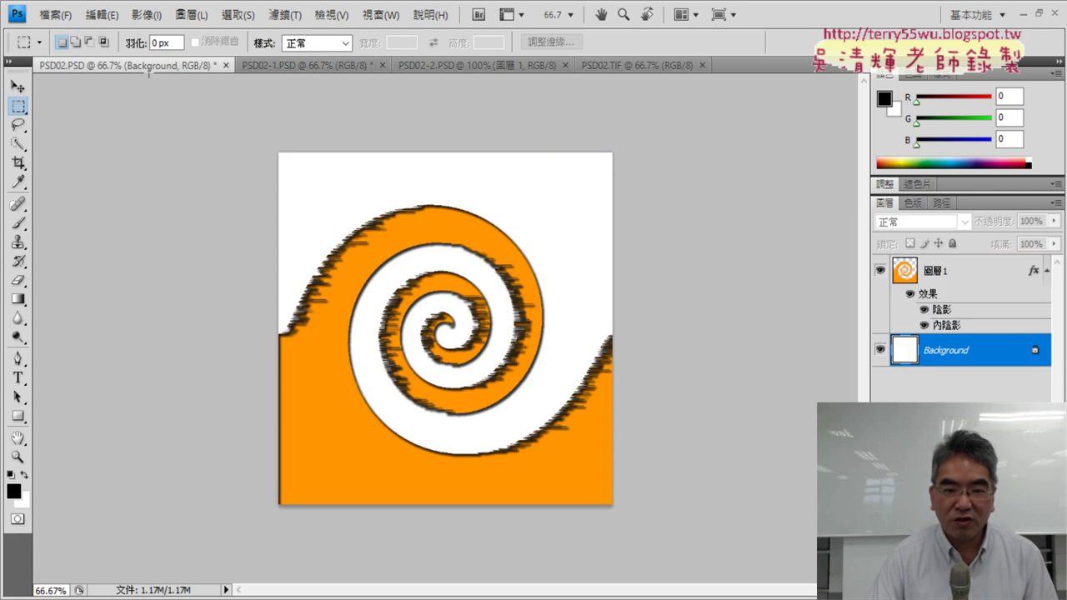
key(ctrl+v)
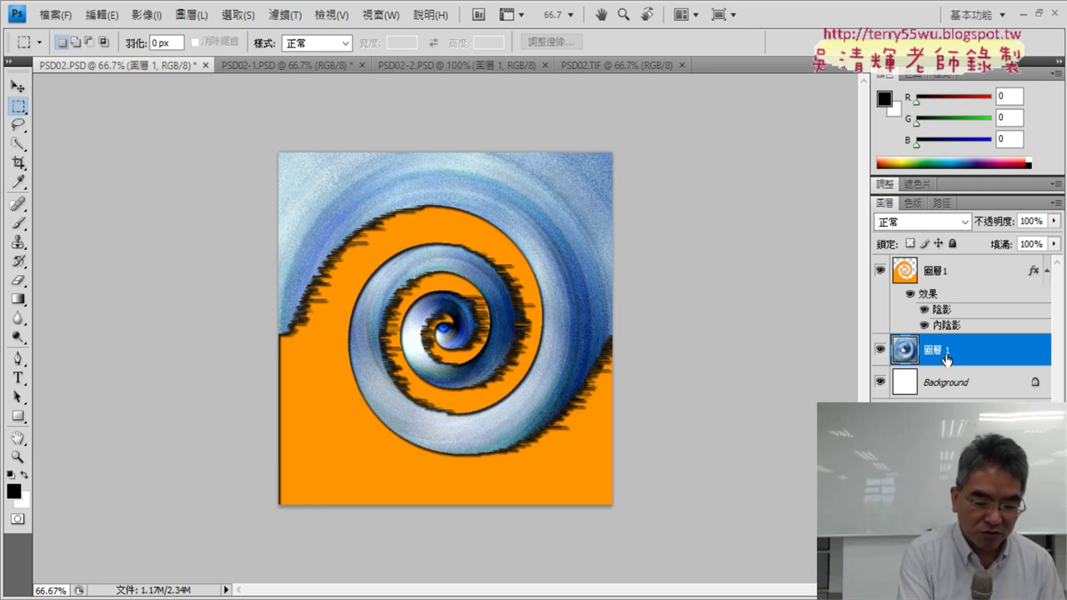
Step: Undo the accidental deletion of the pasted swirl, keeping 圖層 1 selected above Background
key(Delete)
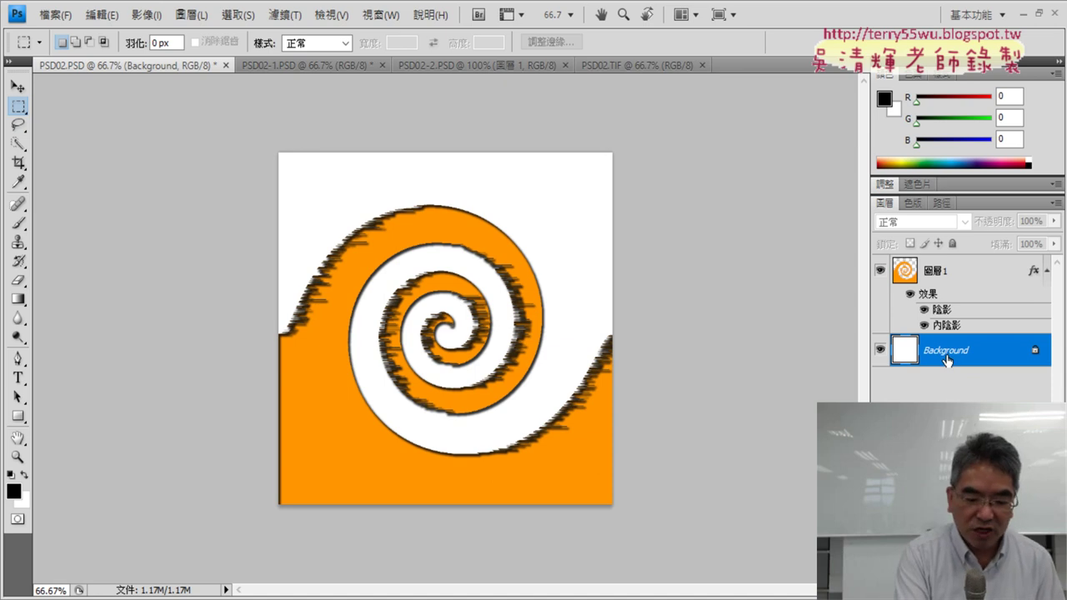
key(ctrl+z)
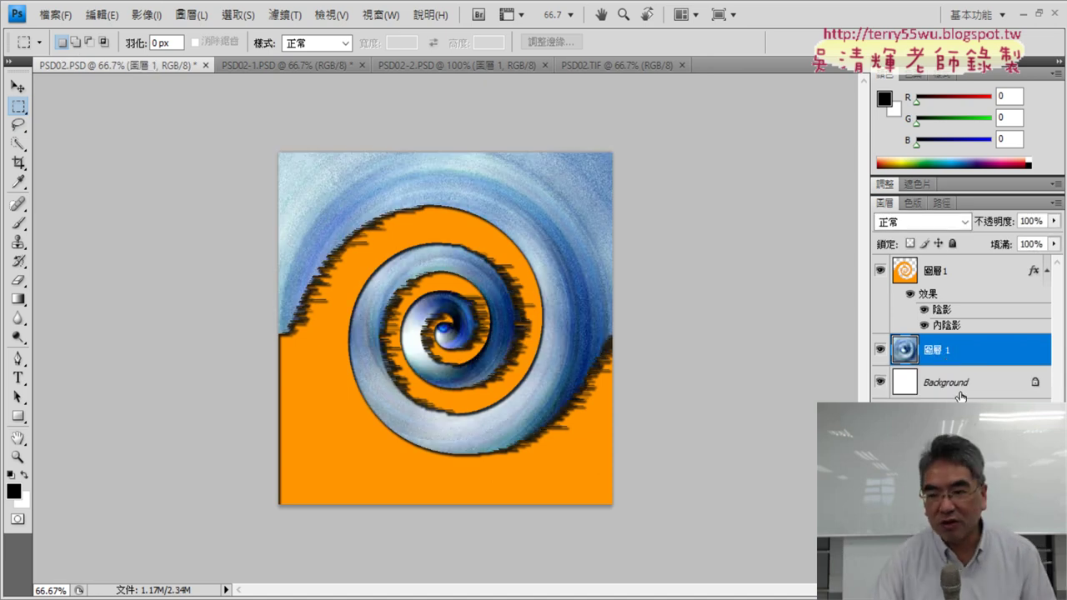
click(961, 392)
click(967, 357)
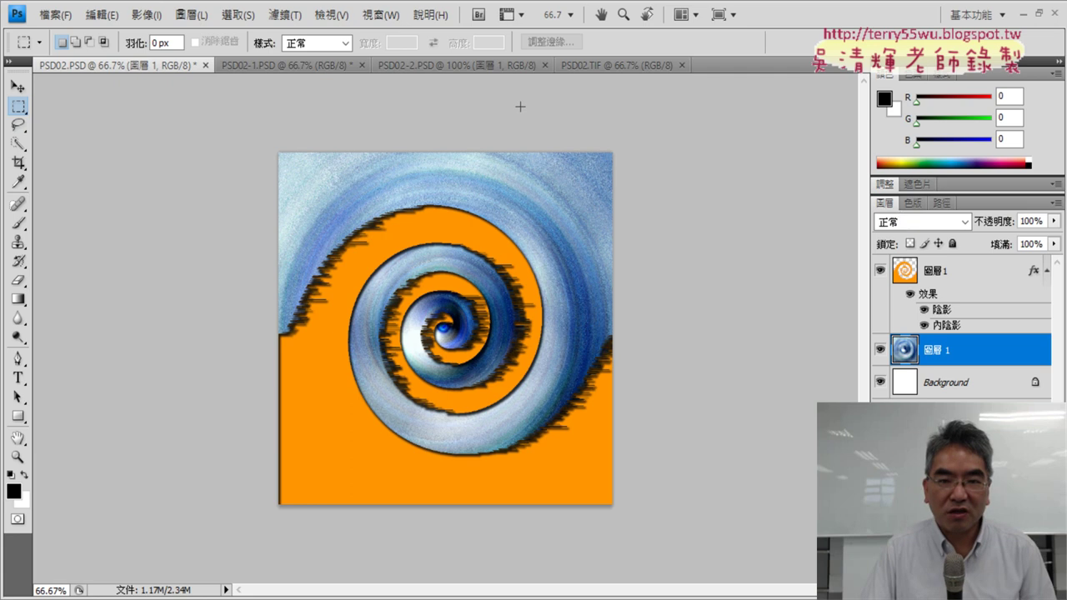
Step: Return to PSD02-1.PSD and deselect its whole-canvas selection
click(446, 65)
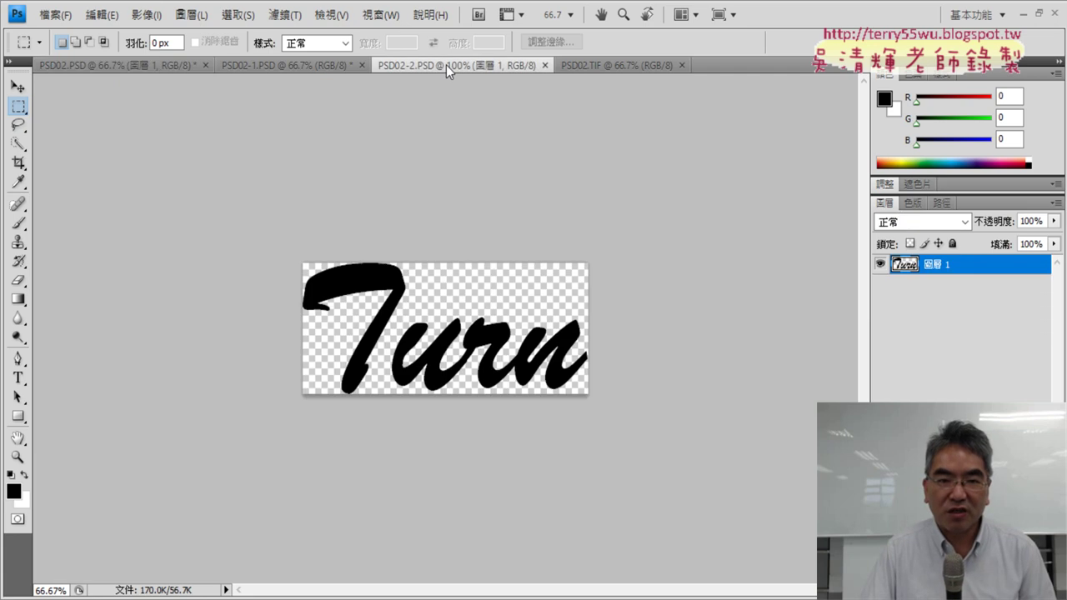
click(293, 65)
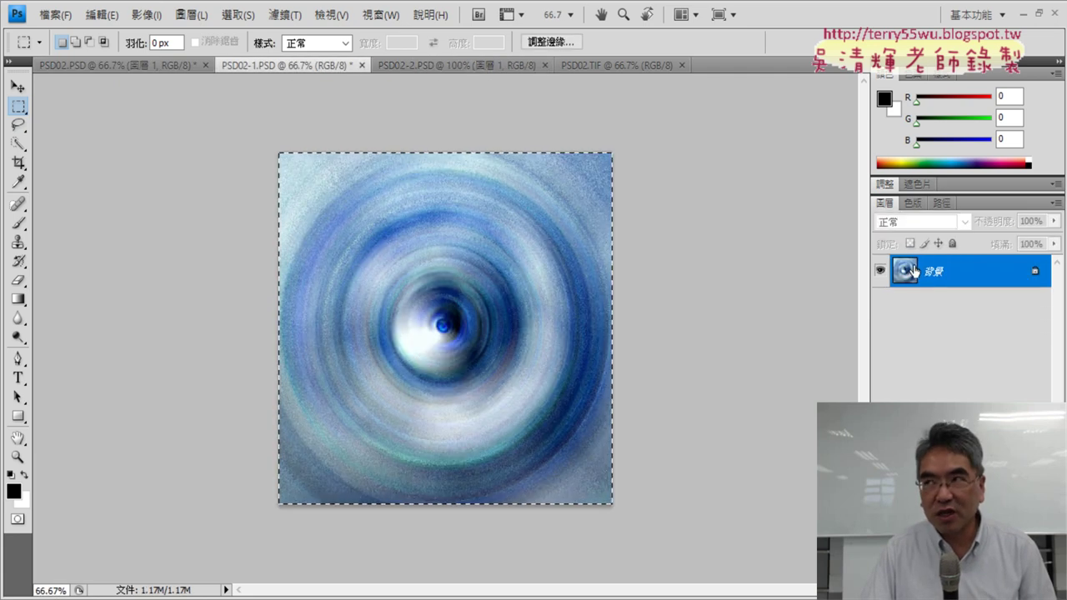
right_click(956, 277)
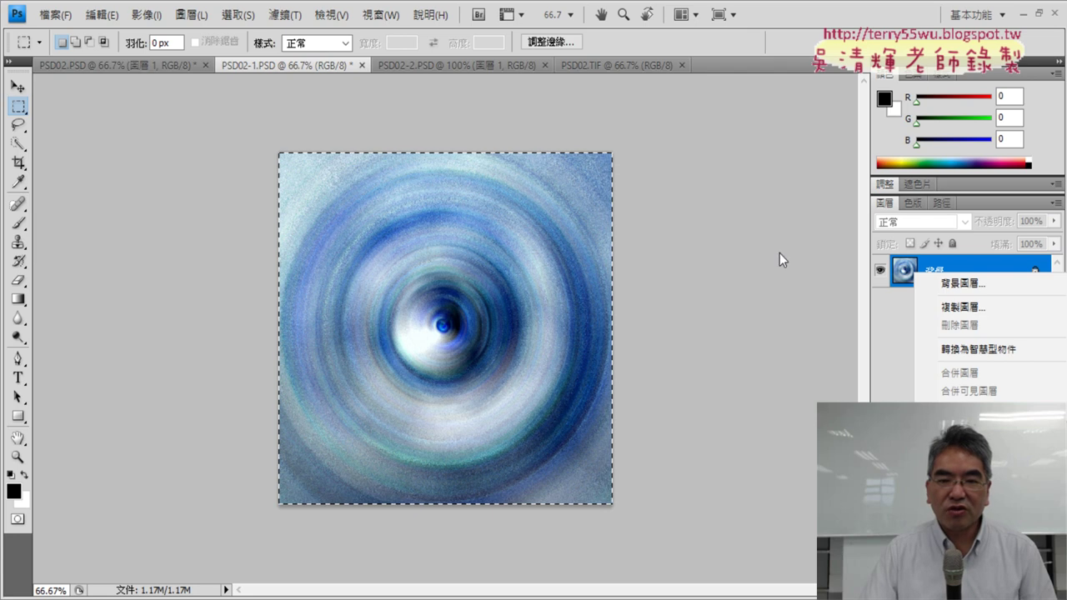
right_click(417, 171)
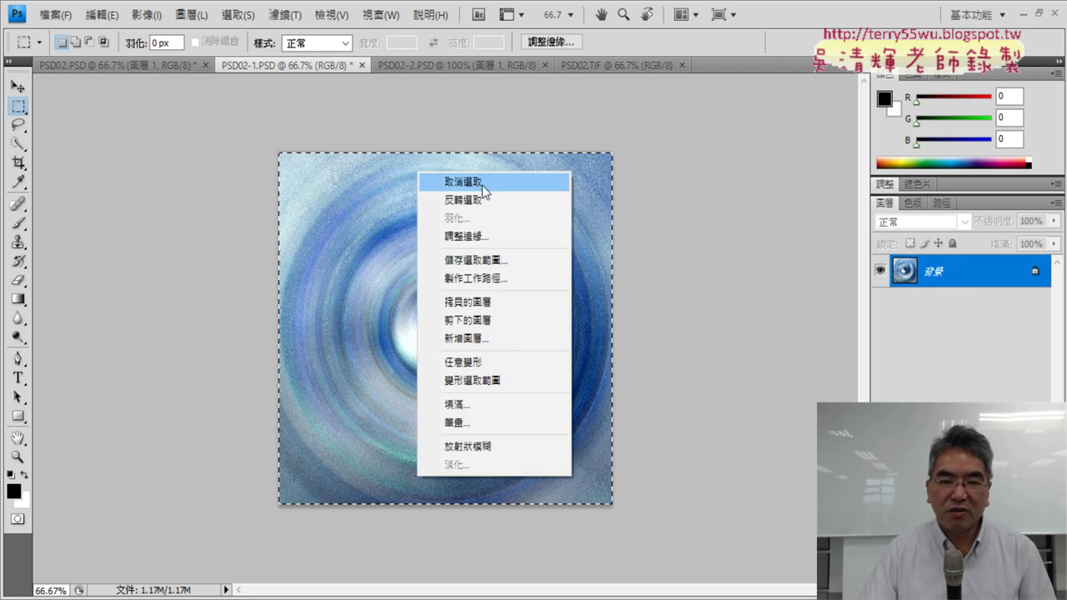
click(241, 18)
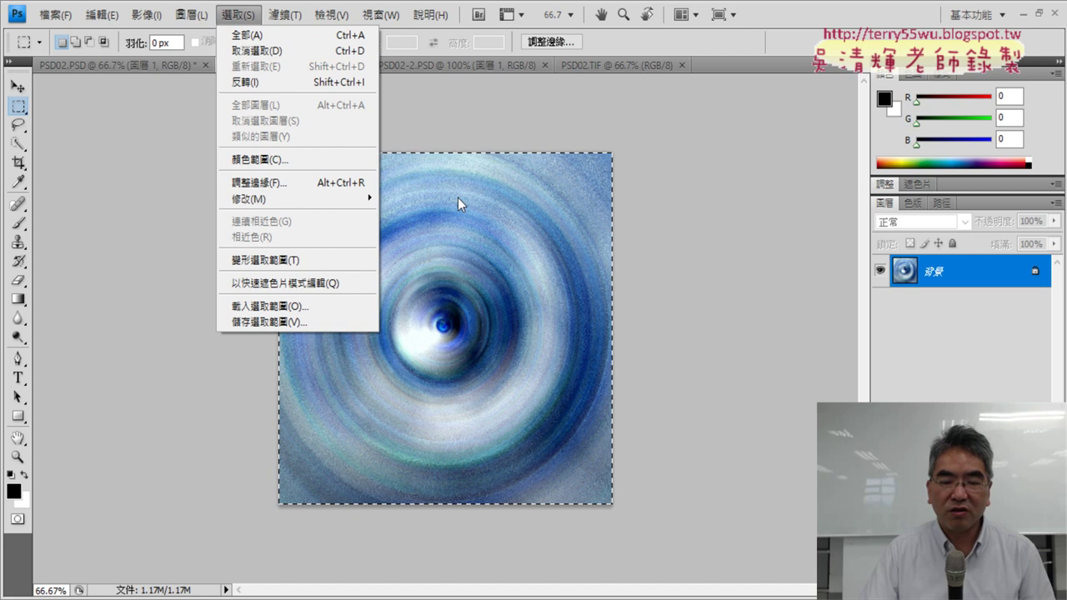
right_click(490, 182)
click(557, 195)
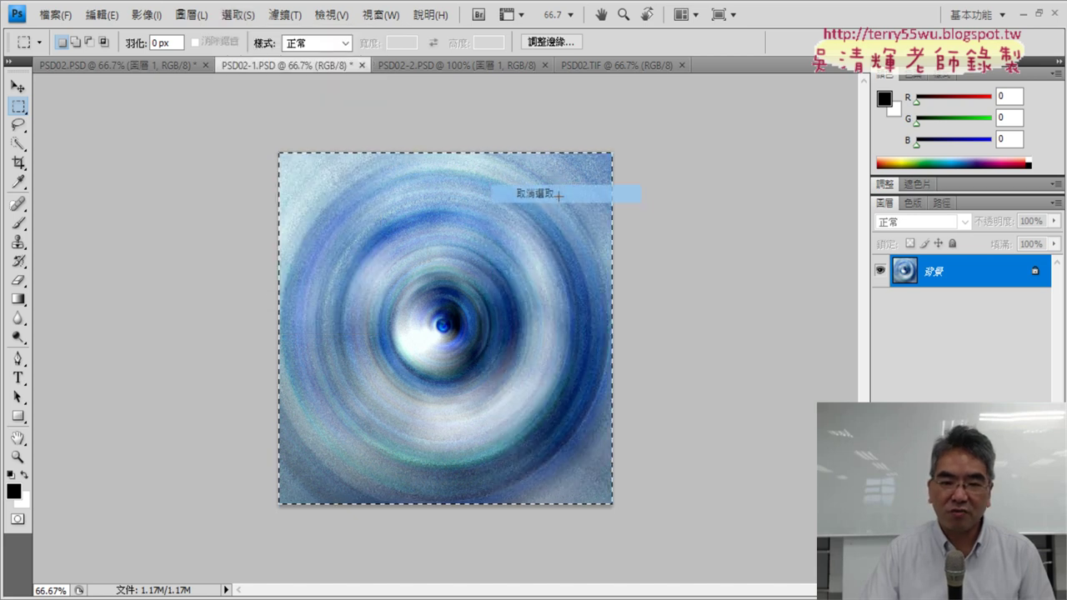